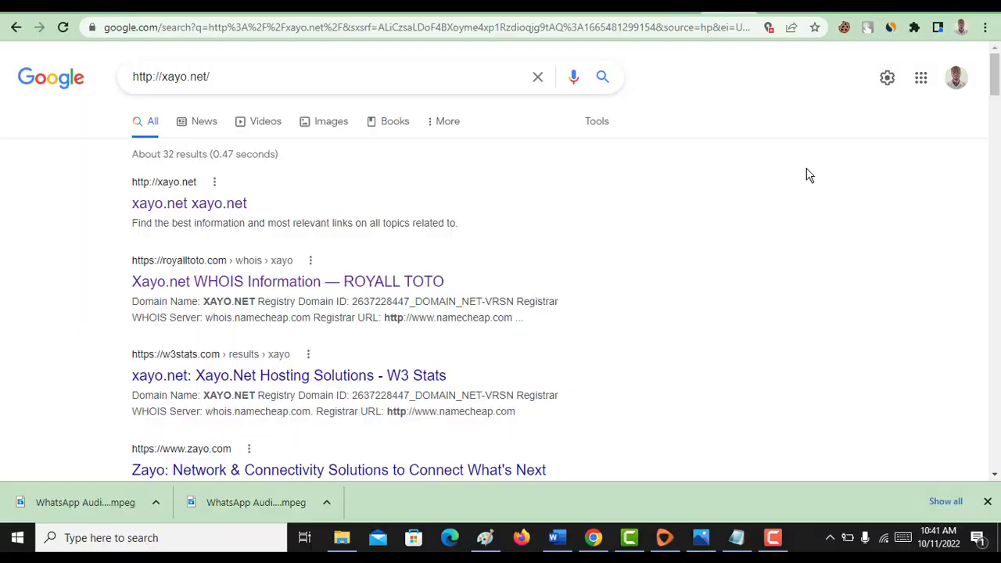
{"action": "scroll", "coordinate": [809, 175], "scroll_direction": "down", "scroll_amount": 4}
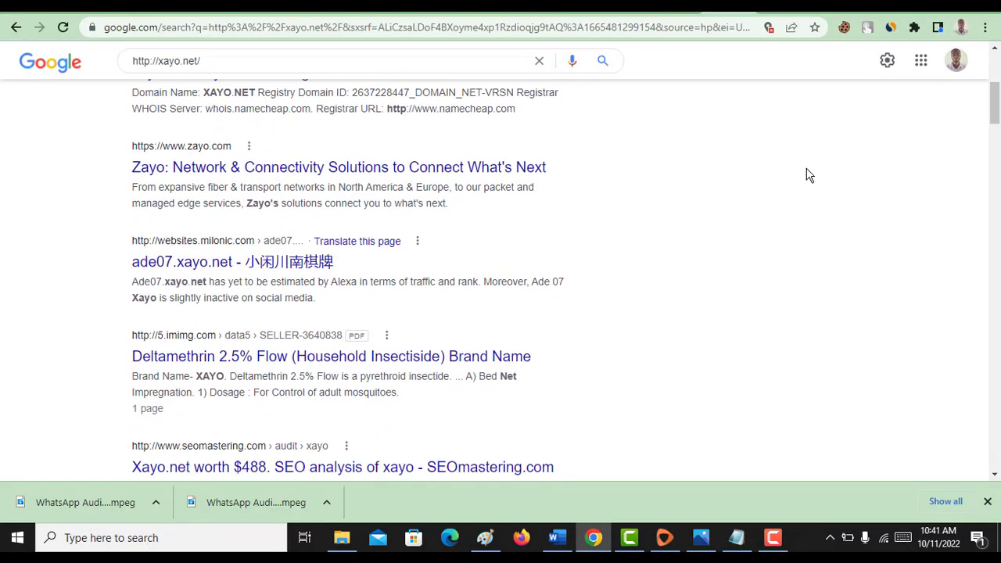
{"action": "scroll", "coordinate": [810, 175], "scroll_direction": "down", "scroll_amount": 4}
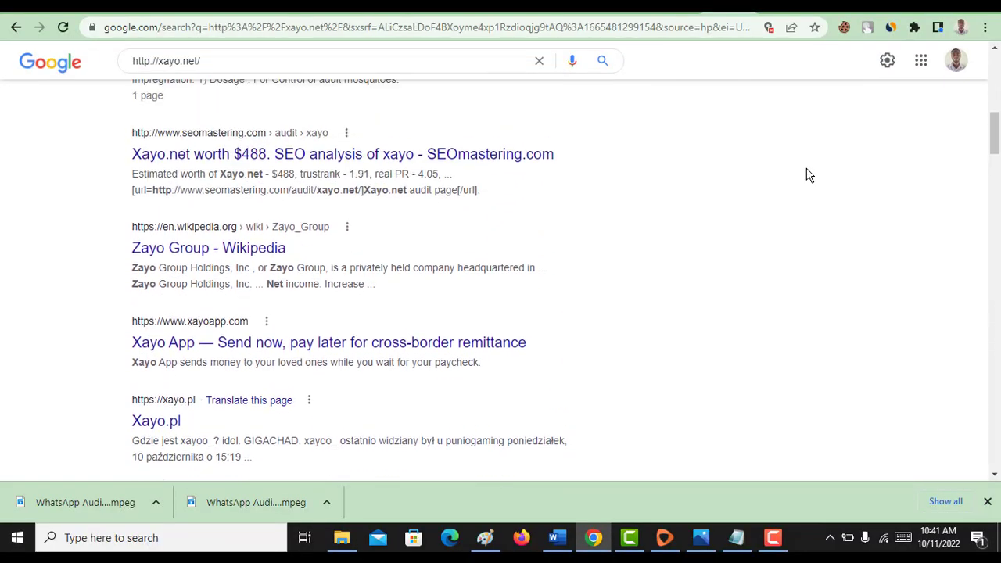
{"action": "scroll", "coordinate": [810, 176], "scroll_direction": "up", "scroll_amount": 1}
{"action": "scroll", "coordinate": [809, 175], "scroll_direction": "down", "scroll_amount": 2}
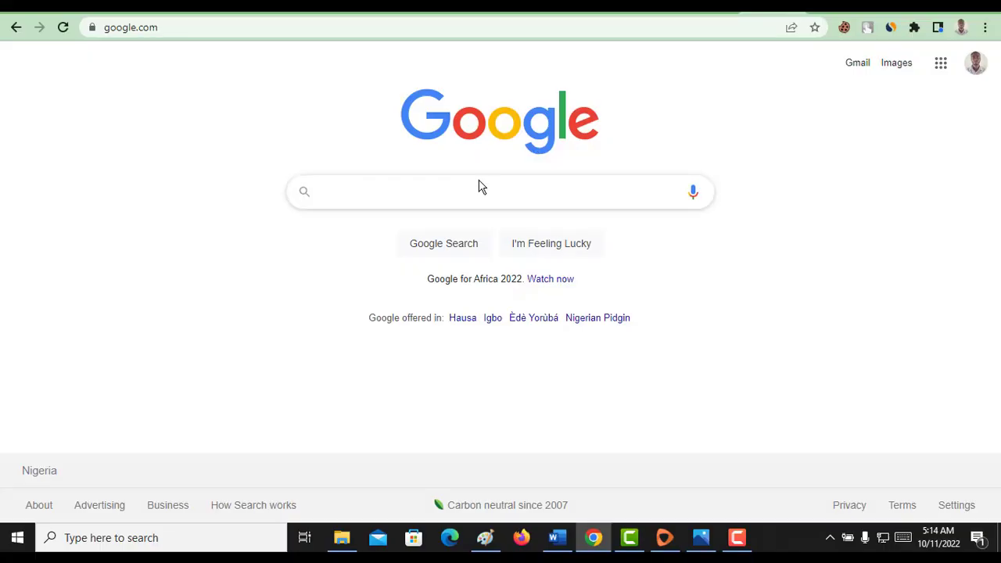
{"action": "type", "text": "https://xayo.net/paul-habibi-net-worth/"}
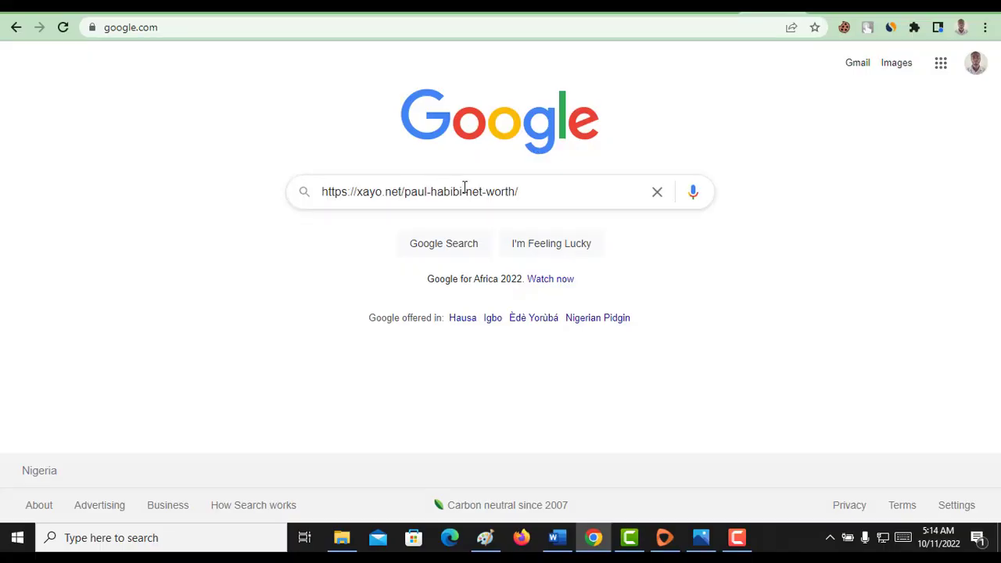
{"action": "left_click_drag", "start_coordinate": [406, 192], "coordinate": [578, 204]}
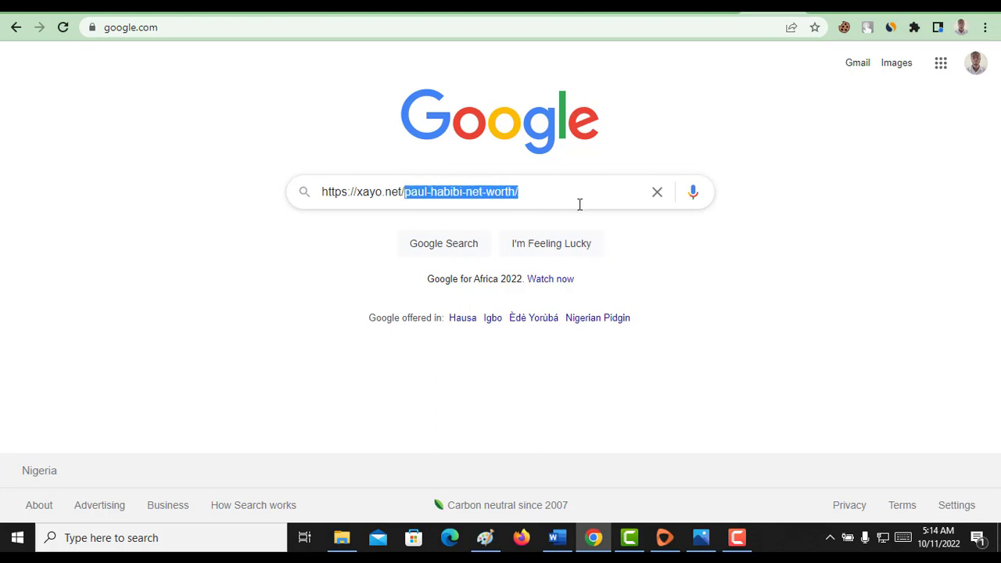
{"action": "key", "text": "BackSpace"}
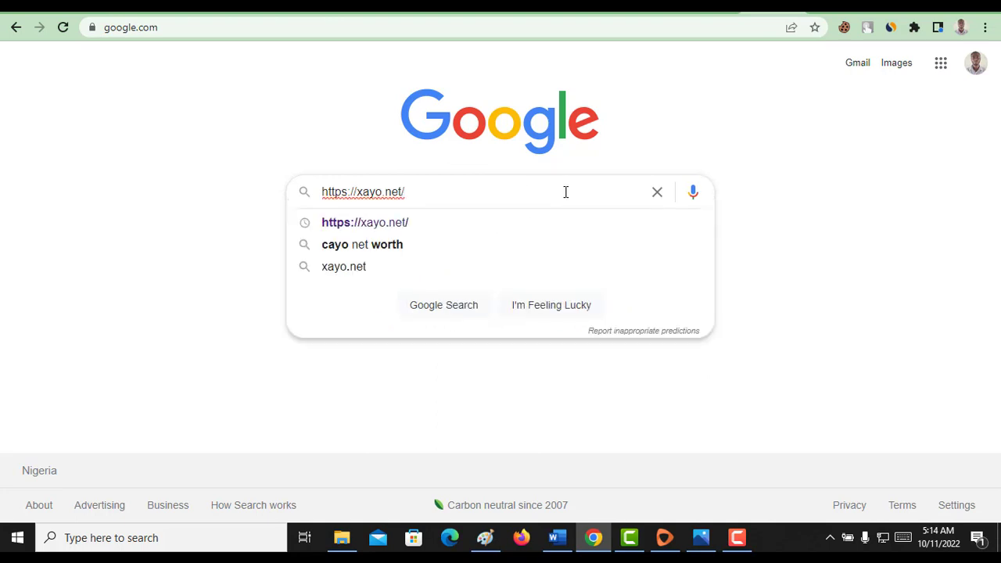
{"action": "key", "text": "Return"}
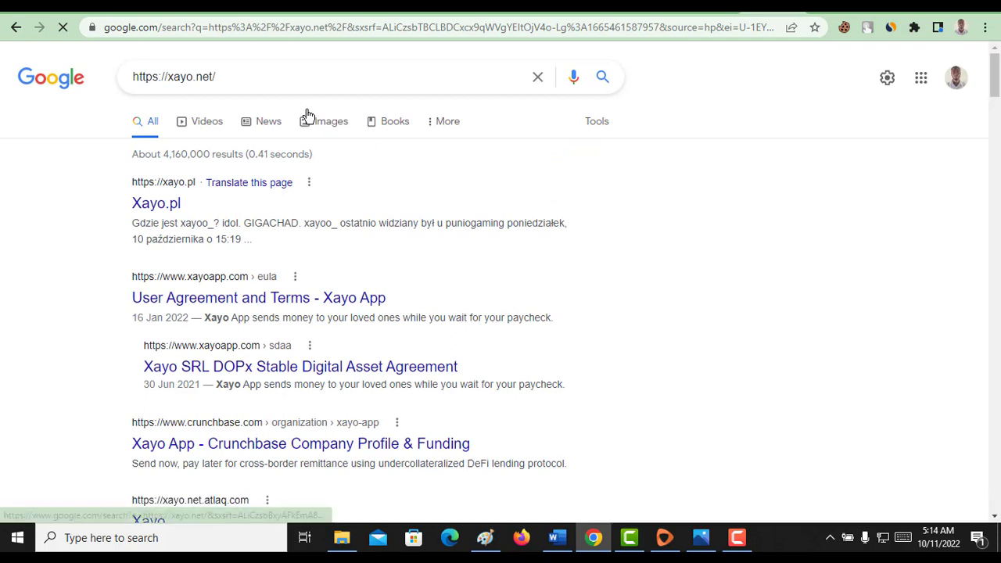
{"action": "left_click_drag", "start_coordinate": [239, 89], "coordinate": [117, 86]}
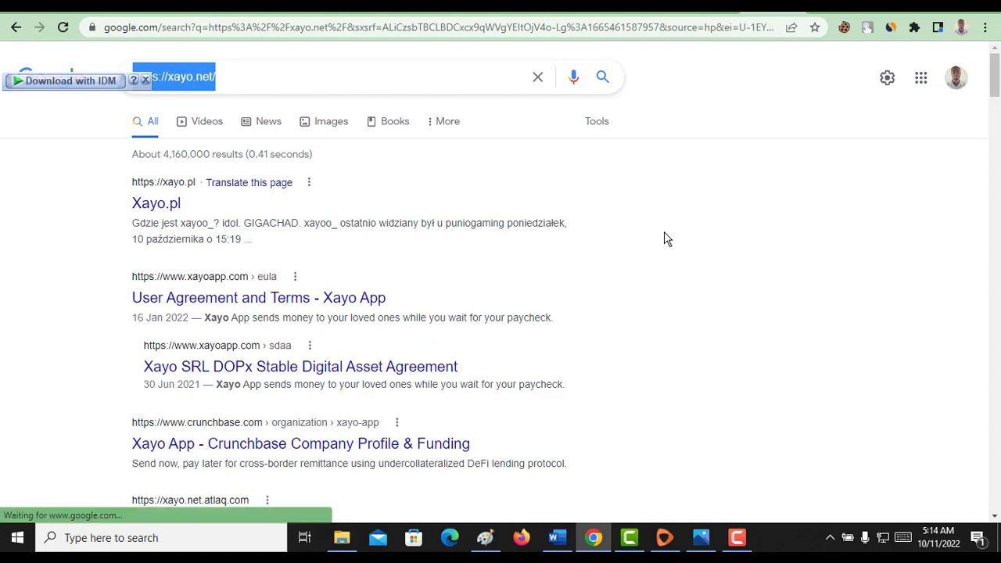
{"action": "left_click", "coordinate": [407, 89]}
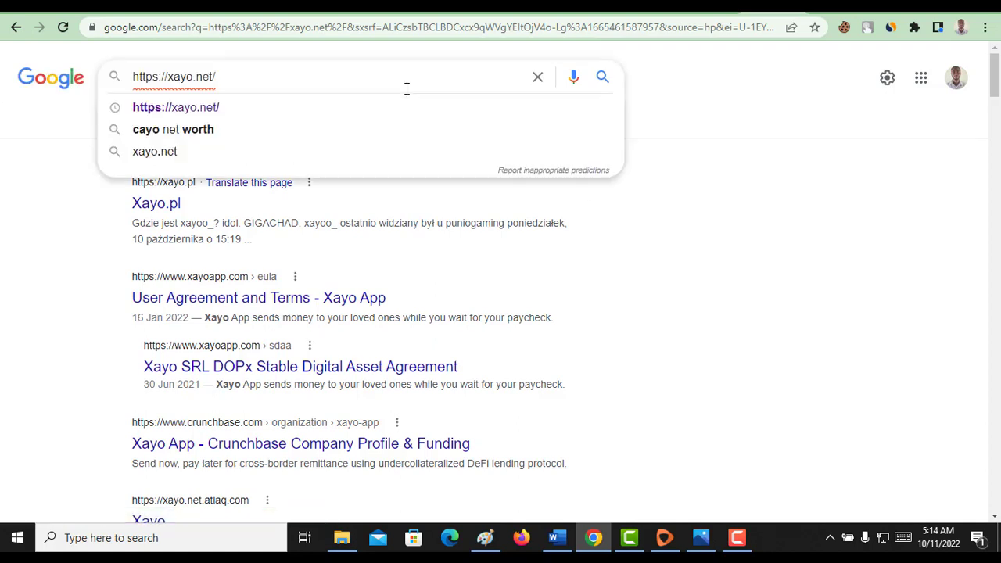
{"action": "left_click", "coordinate": [896, 179]}
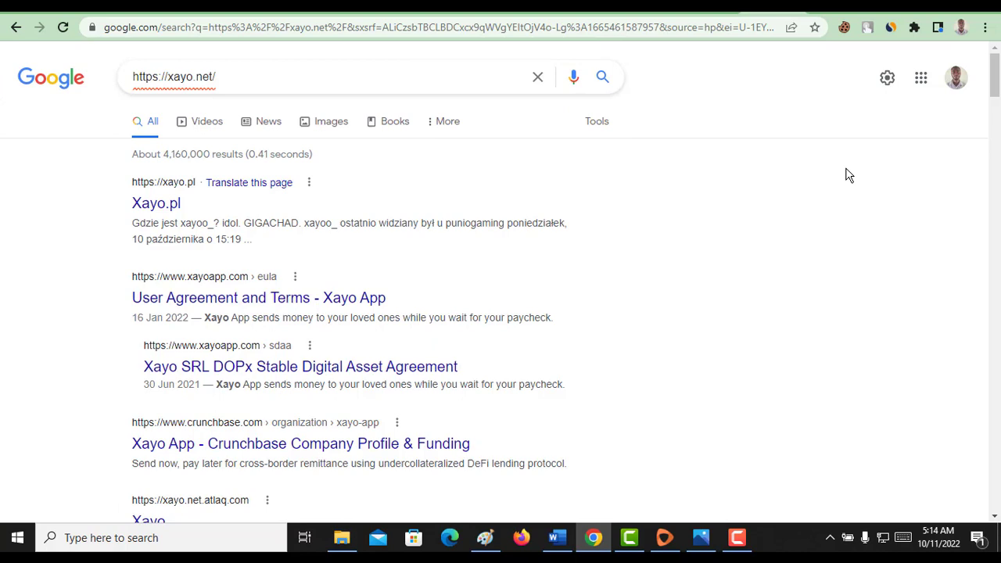
{"action": "scroll", "coordinate": [285, 272], "scroll_direction": "down", "scroll_amount": 1}
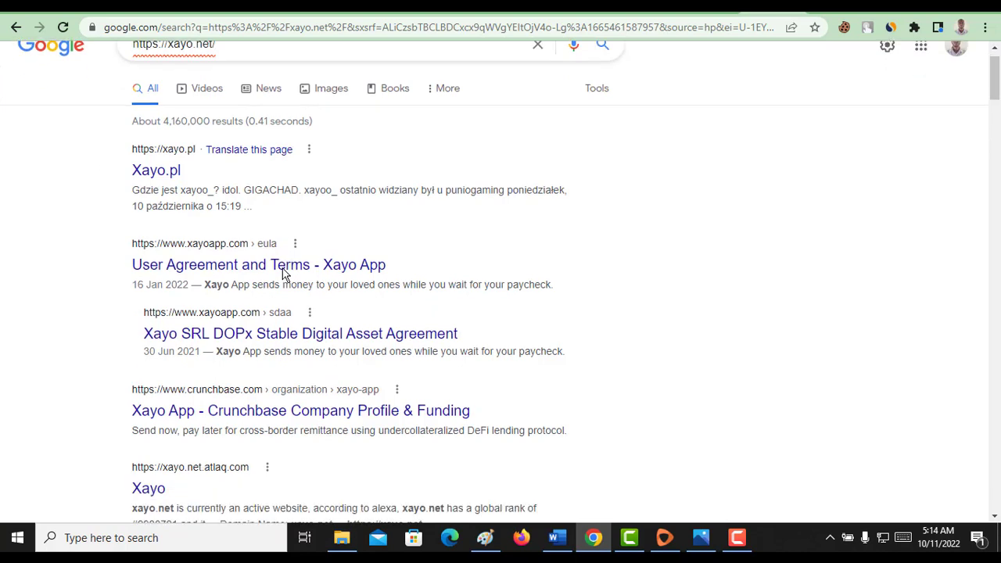
{"action": "scroll", "coordinate": [285, 272], "scroll_direction": "down", "scroll_amount": 2}
{"action": "scroll", "coordinate": [434, 276], "scroll_direction": "up", "scroll_amount": 3}
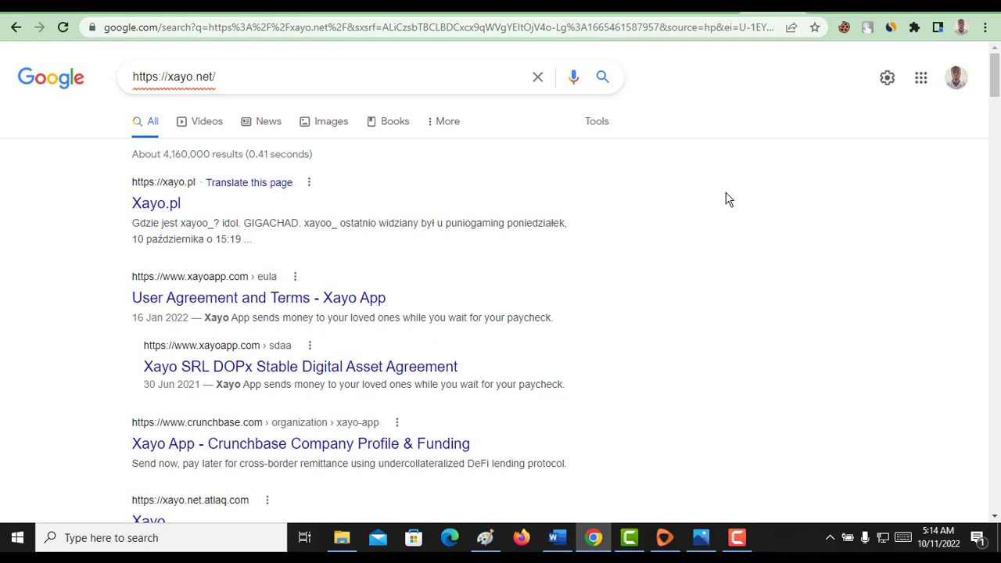
{"action": "mouse_move", "coordinate": [585, 14]}
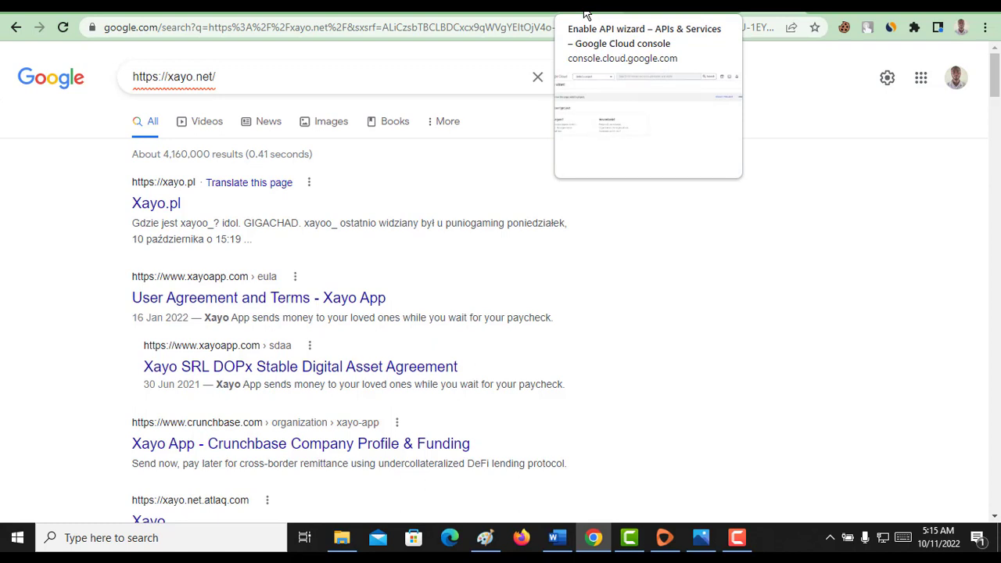
In the Google Cloud Enable API wizard, start a new project from the New Project form.
{"action": "left_click", "coordinate": [585, 14]}
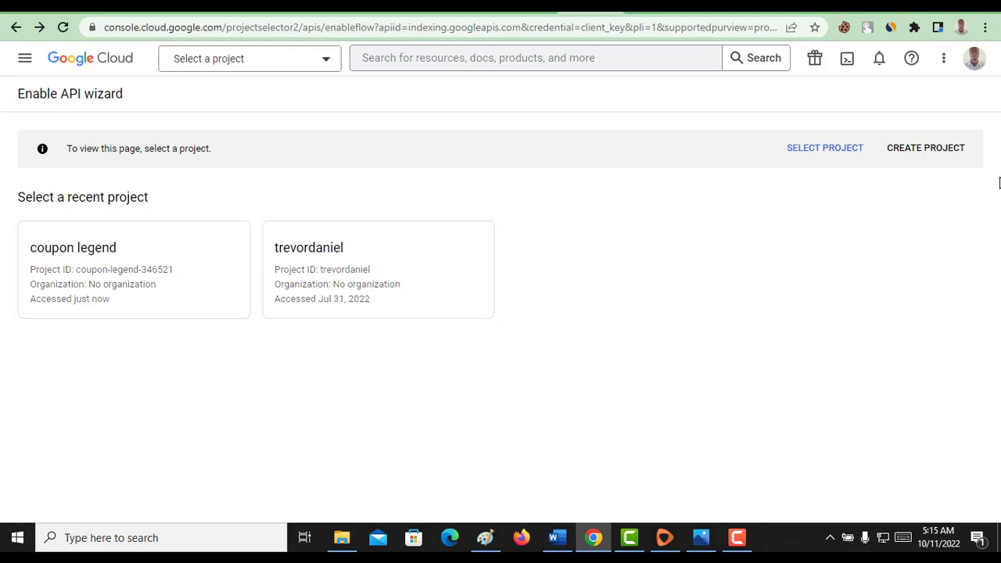
{"action": "left_click", "coordinate": [926, 148]}
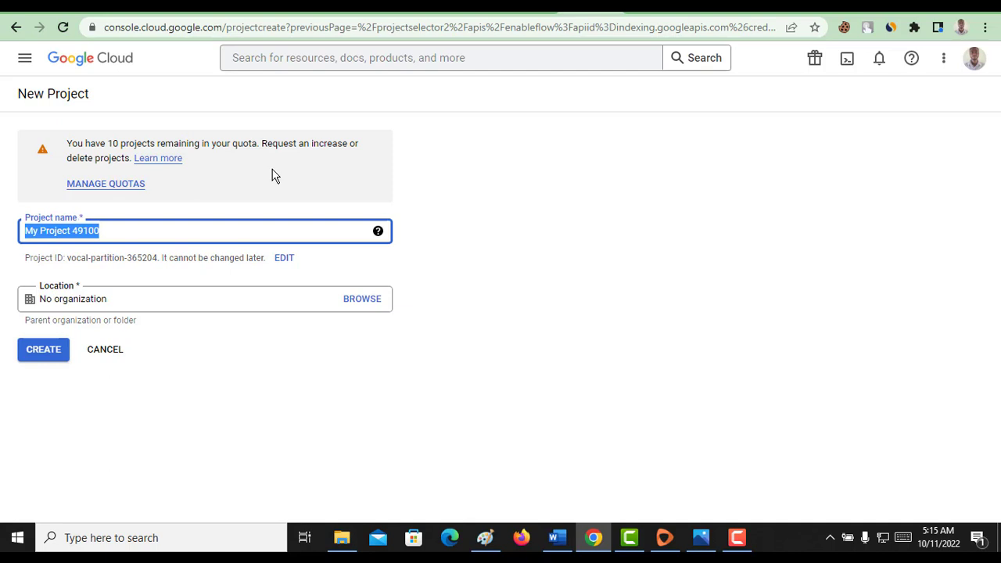
Name the new project 'xayo web' and create it.
{"action": "type", "text": "xayo"}
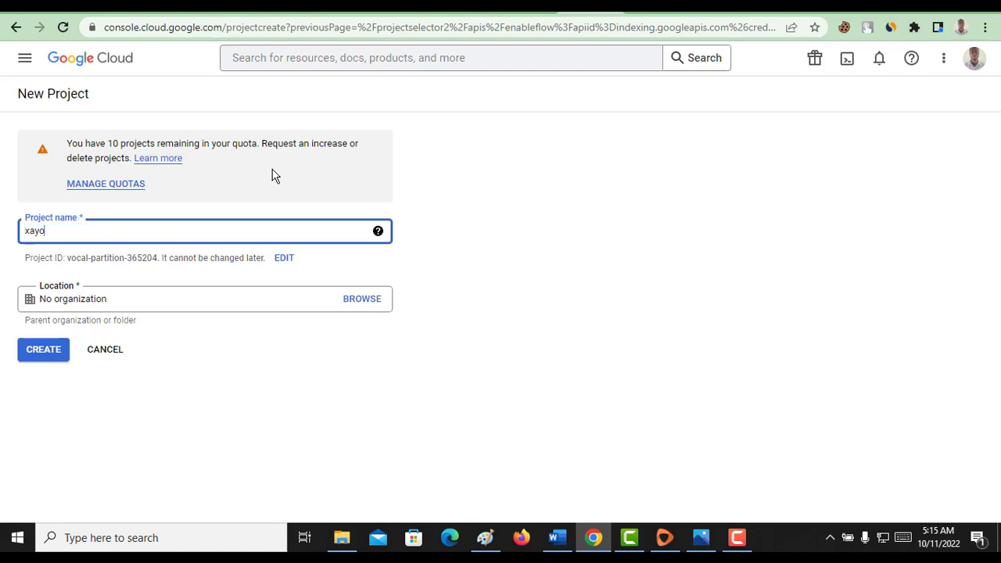
{"action": "type", "text": " web"}
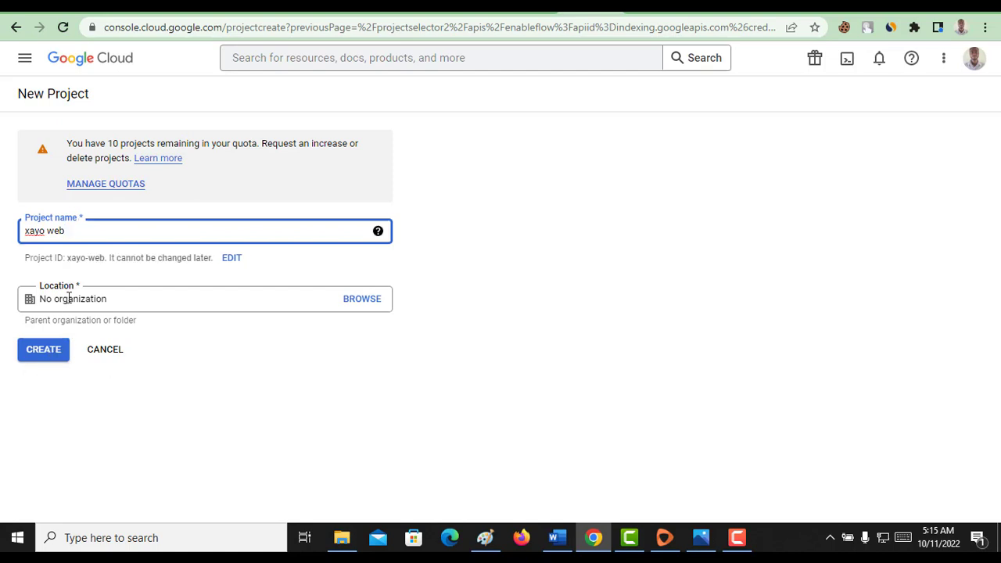
{"action": "left_click", "coordinate": [44, 353]}
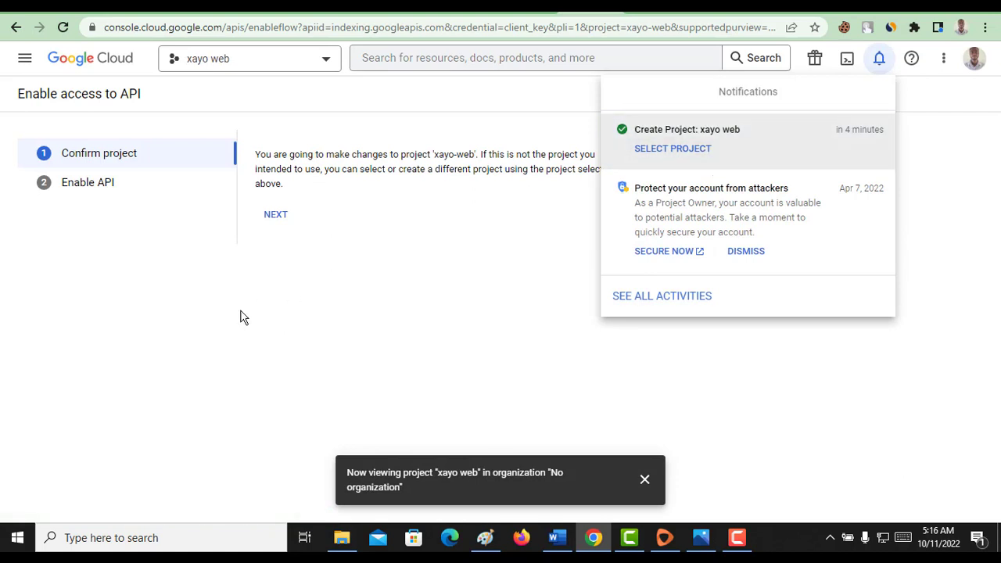
Confirm xayo-web as the project and enable the Indexing API for it.
{"action": "left_click", "coordinate": [279, 215]}
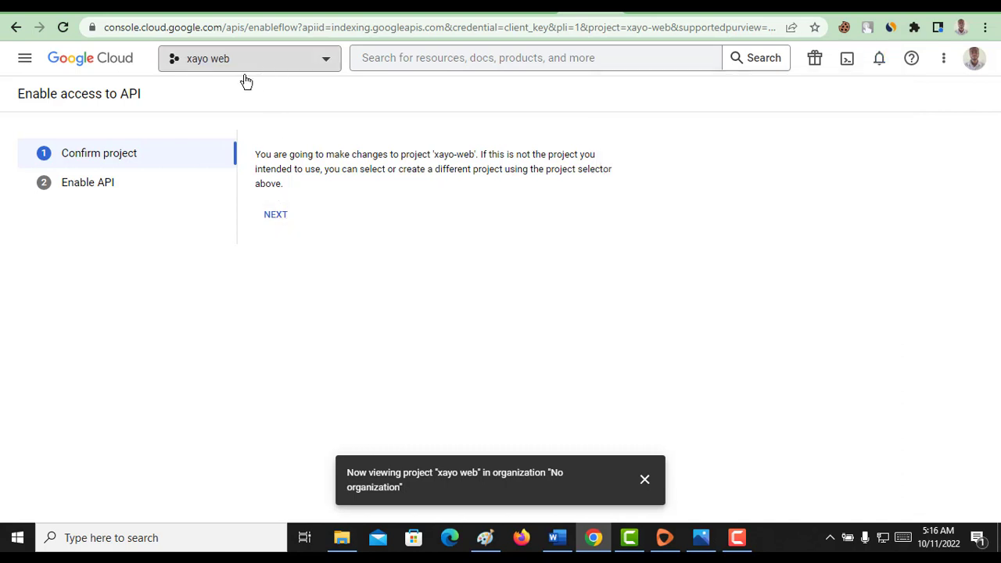
{"action": "left_click", "coordinate": [280, 221]}
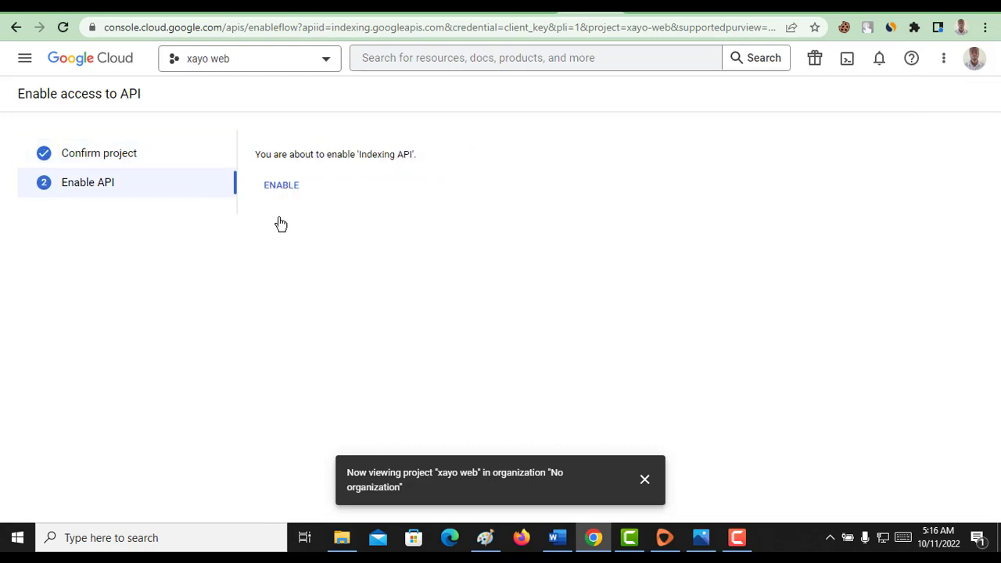
{"action": "left_click", "coordinate": [280, 199]}
{"action": "left_click", "coordinate": [645, 479]}
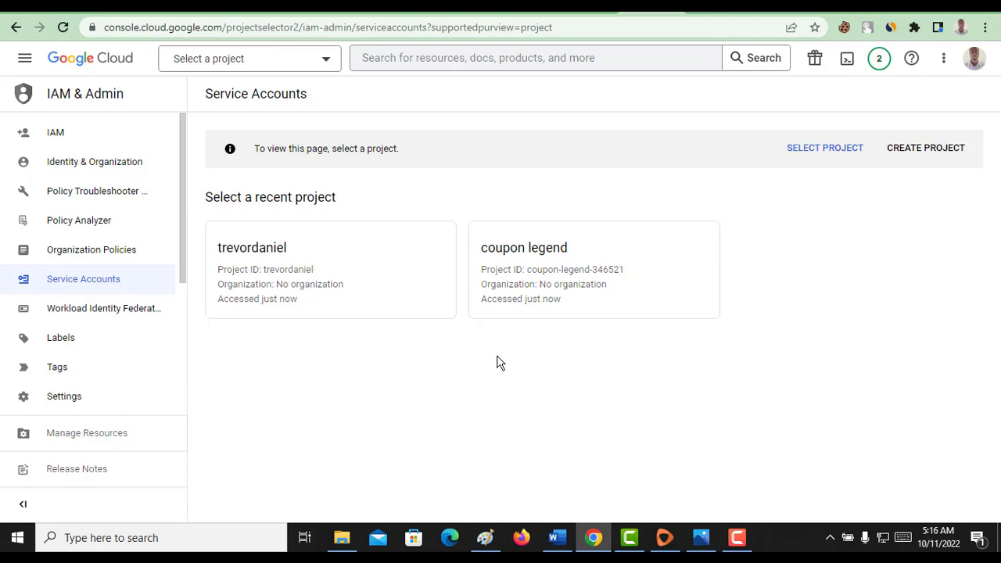
Reload the Service Accounts page and select the xayo web project.
{"action": "right_click", "coordinate": [536, 147]}
{"action": "left_click", "coordinate": [577, 192]}
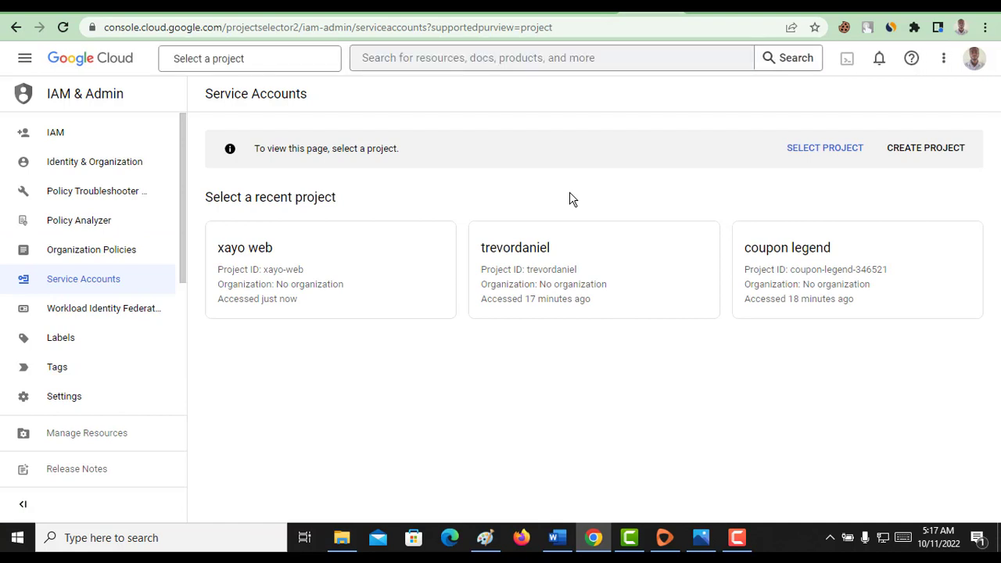
{"action": "left_click", "coordinate": [269, 262]}
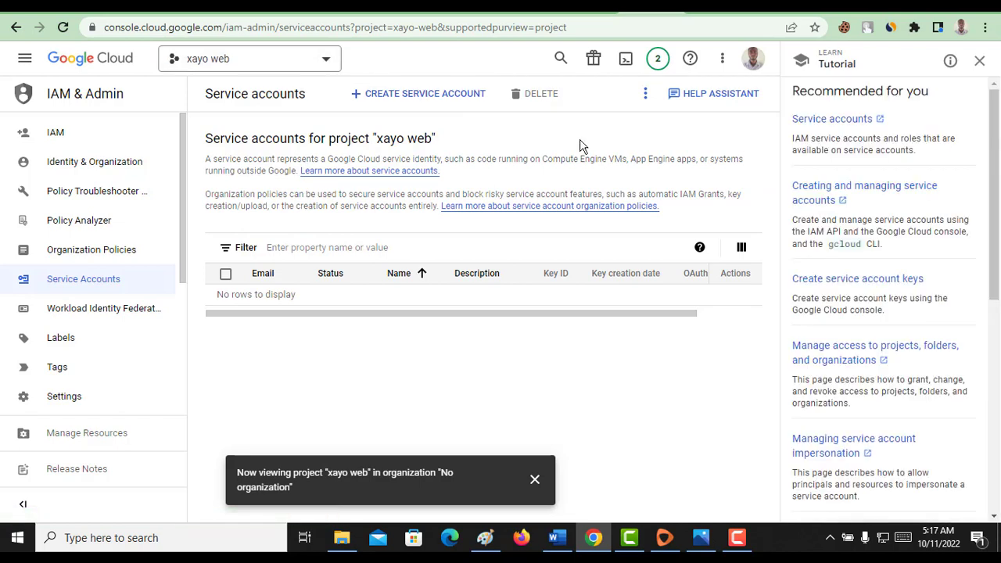
Create a service account named 'xayo website' with description 'index my website' and continue.
{"action": "left_click", "coordinate": [450, 100]}
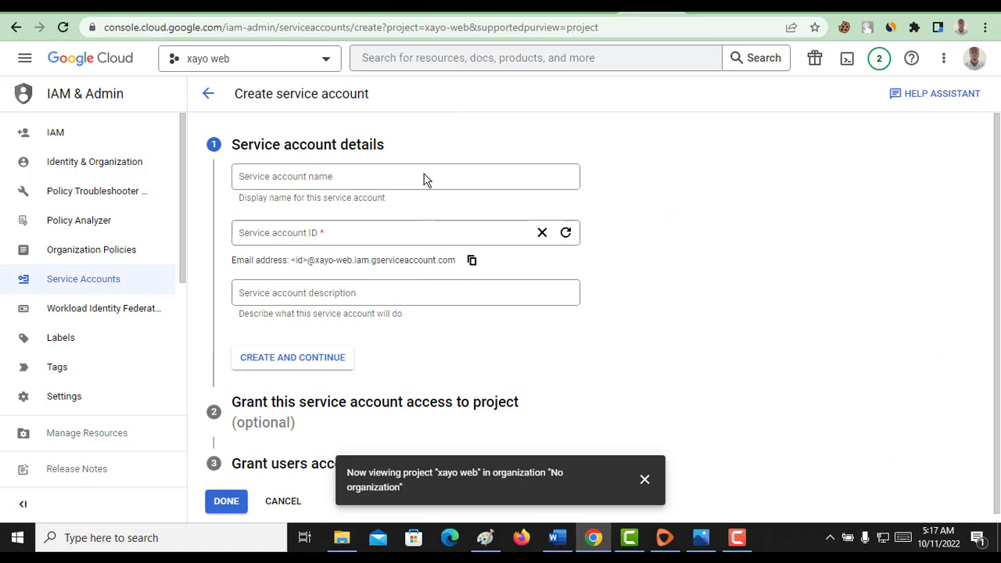
{"action": "left_click", "coordinate": [426, 179]}
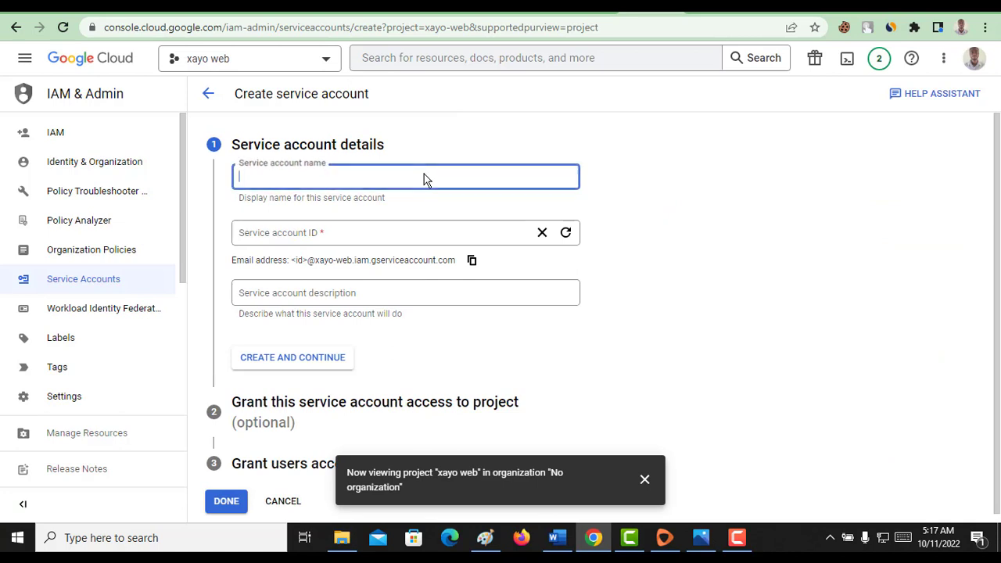
{"action": "type", "text": "xay"}
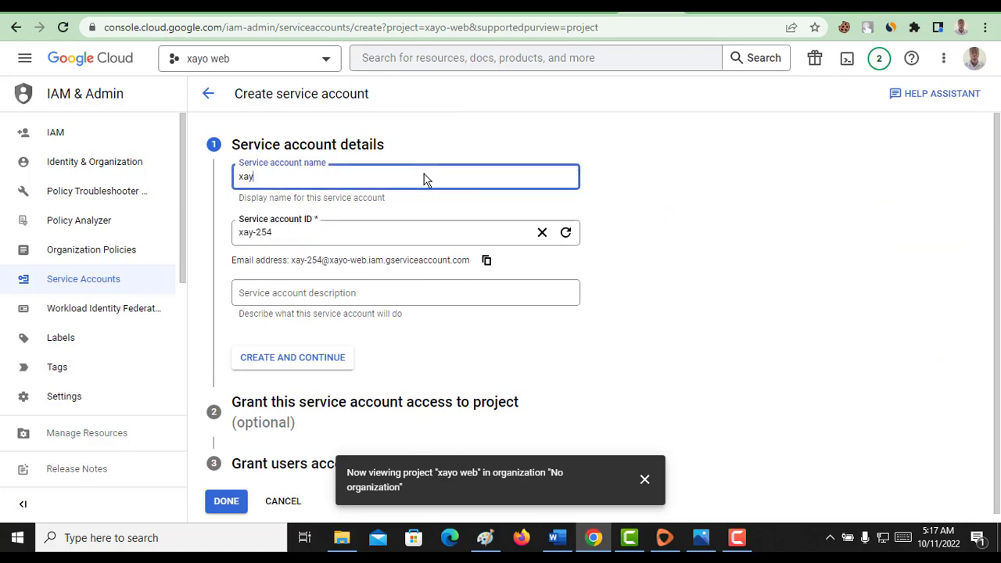
{"action": "type", "text": "o website"}
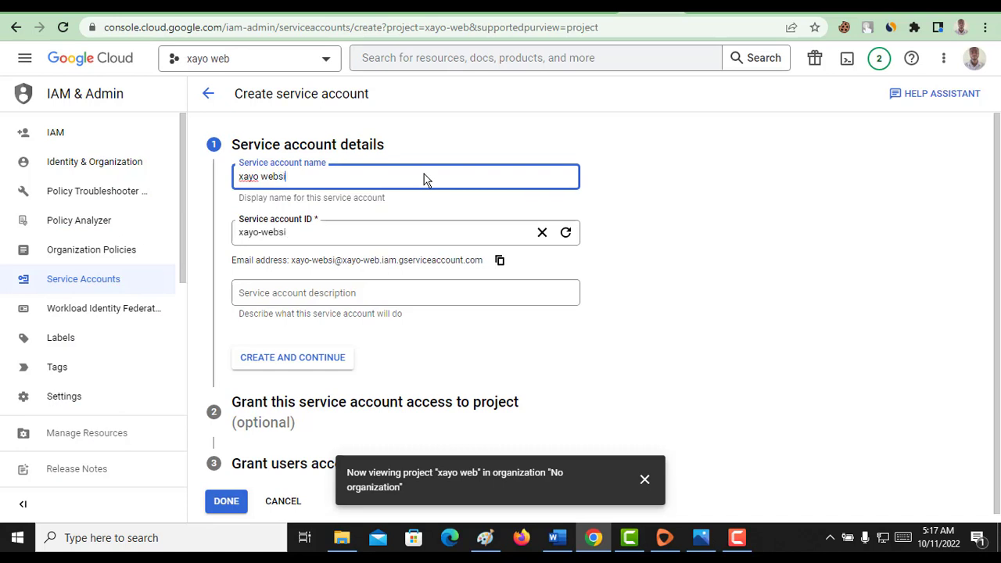
{"action": "left_click", "coordinate": [711, 337]}
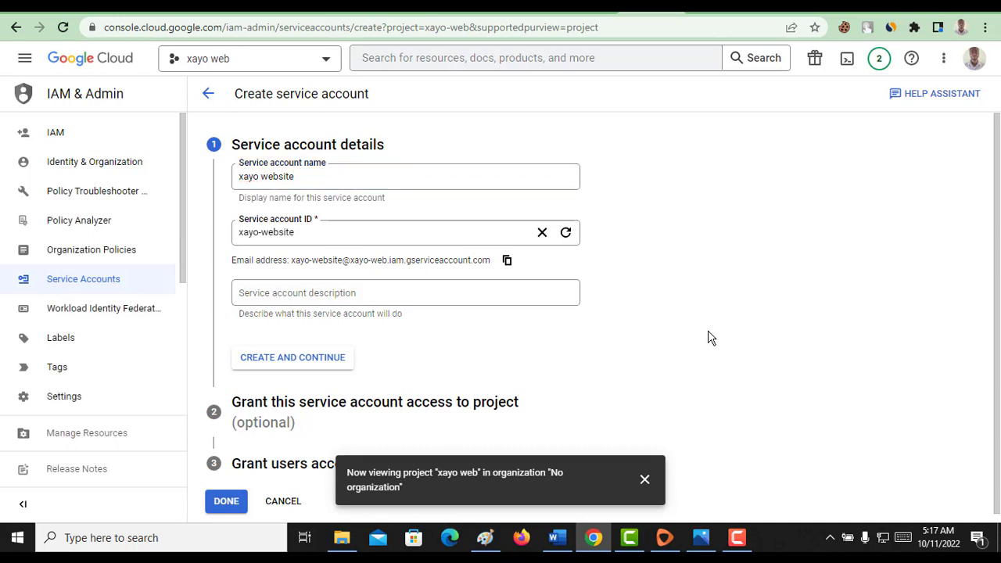
{"action": "left_click", "coordinate": [327, 295]}
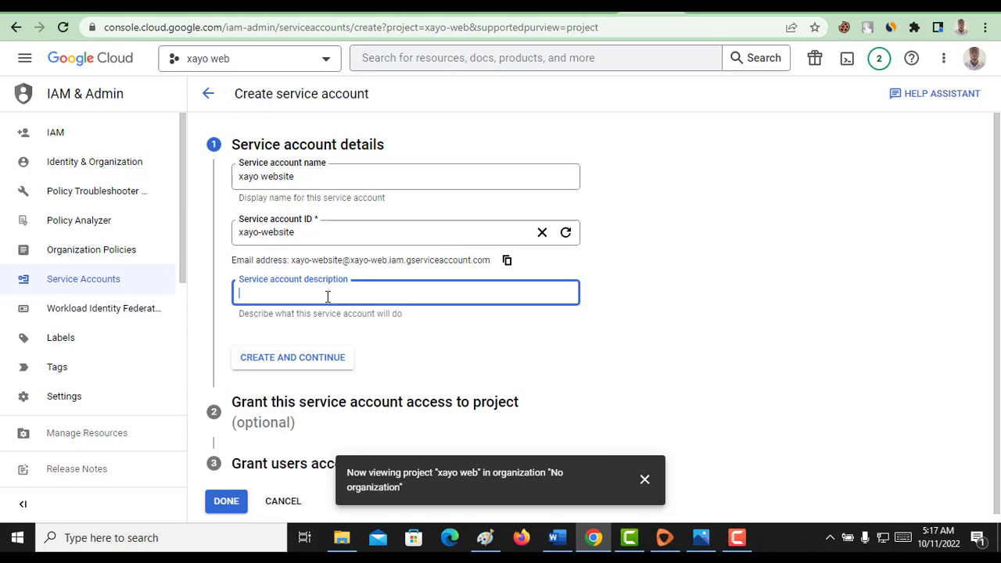
{"action": "type", "text": "index my websitwe"}
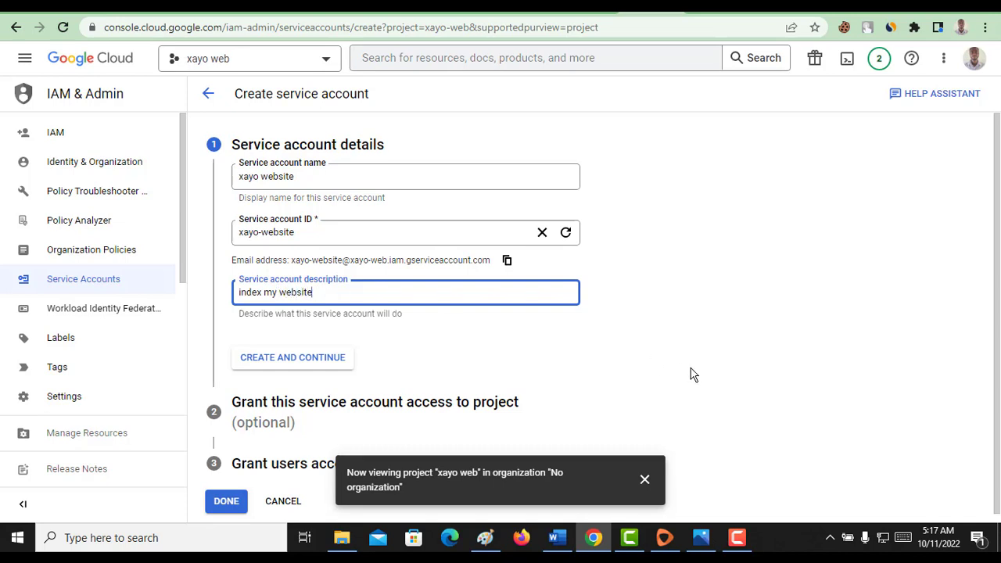
{"action": "left_click", "coordinate": [354, 357]}
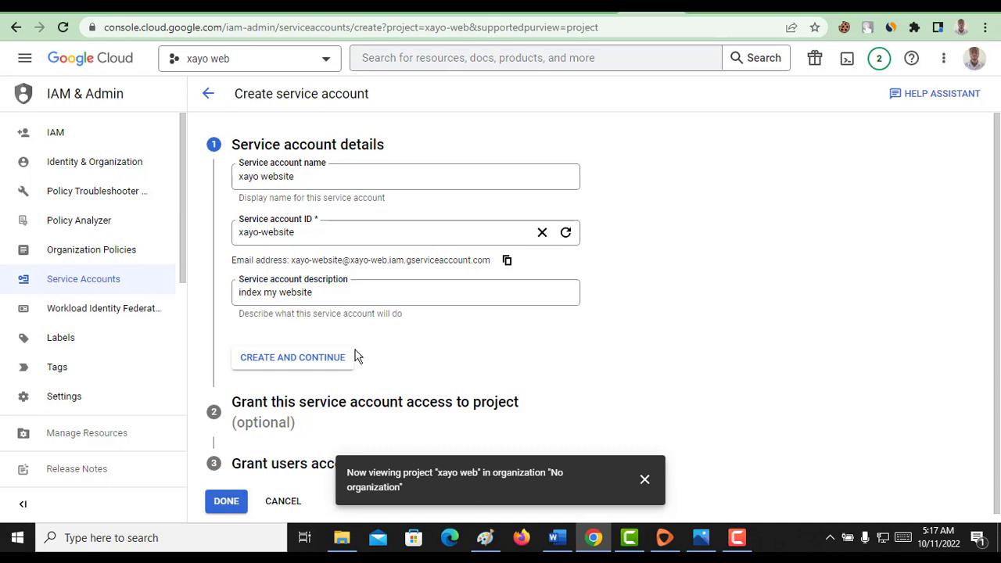
{"action": "left_click", "coordinate": [310, 362]}
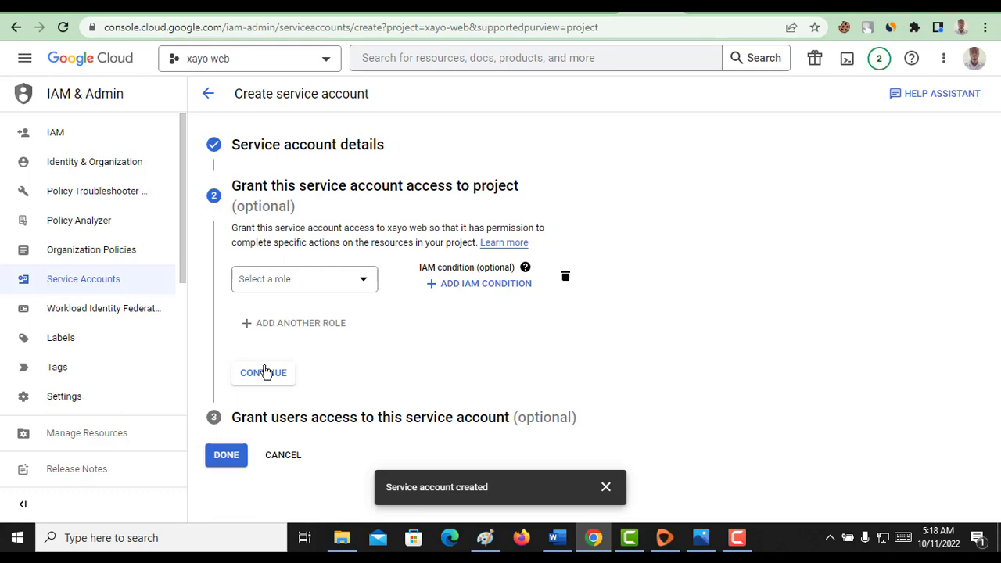
Finish the service account setup and copy the account's e-mail address.
{"action": "left_click", "coordinate": [233, 454]}
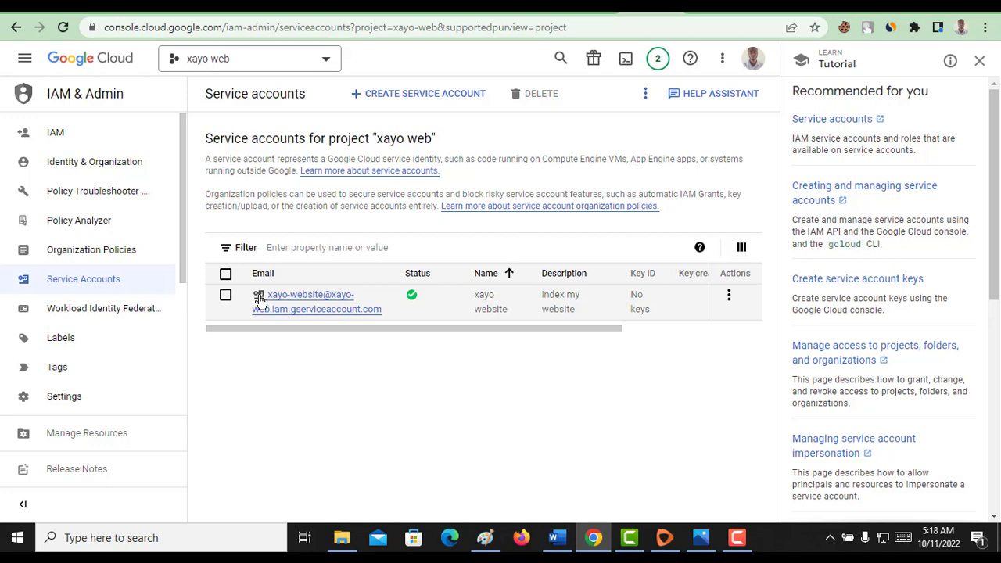
{"action": "key", "text": "space"}
{"action": "key", "text": "space"}
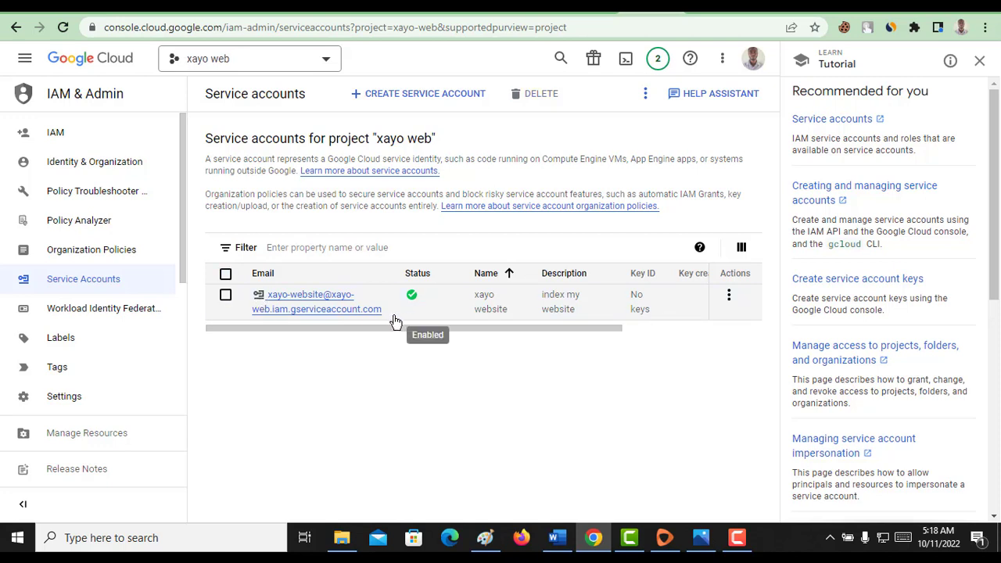
{"action": "left_click_drag", "start_coordinate": [385, 322], "coordinate": [270, 293]}
{"action": "key", "text": "ctrl+c"}
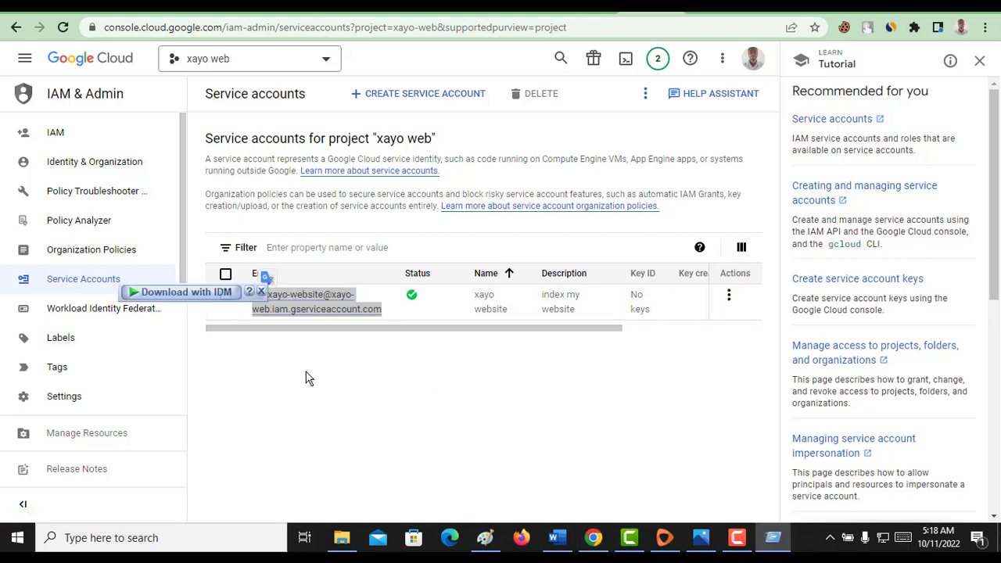
Paste the service account e-mail into Notepad, then open the account's actions menu.
{"action": "key", "text": "super+r"}
{"action": "left_click", "coordinate": [119, 495]}
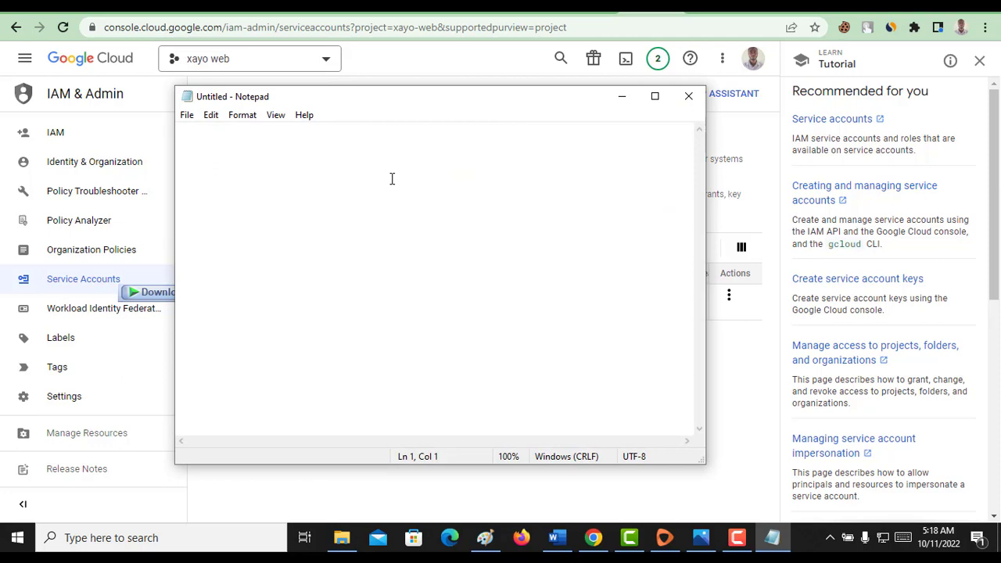
{"action": "key", "text": "ctrl+v"}
{"action": "left_click", "coordinate": [622, 96]}
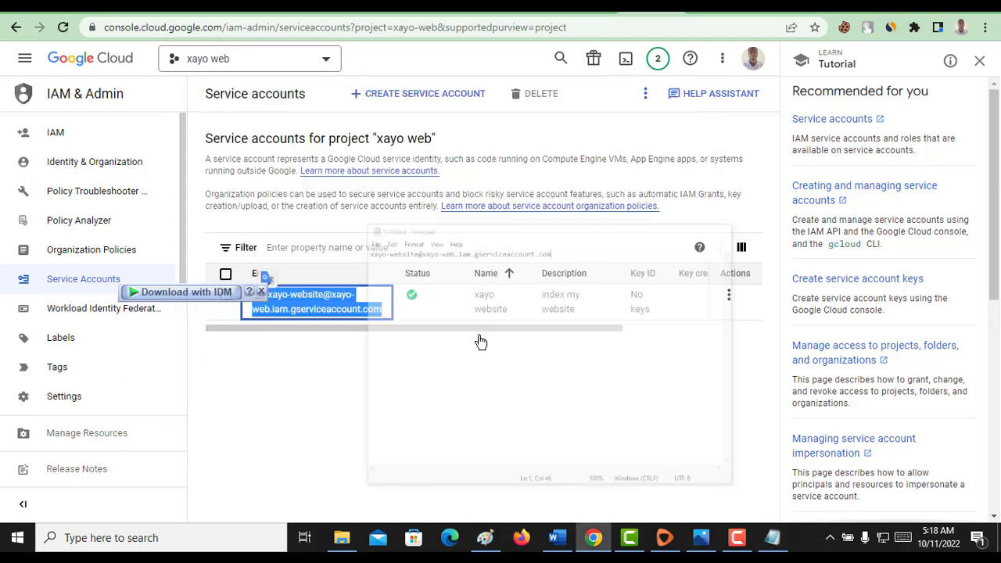
{"action": "left_click", "coordinate": [570, 458]}
{"action": "left_click", "coordinate": [729, 299]}
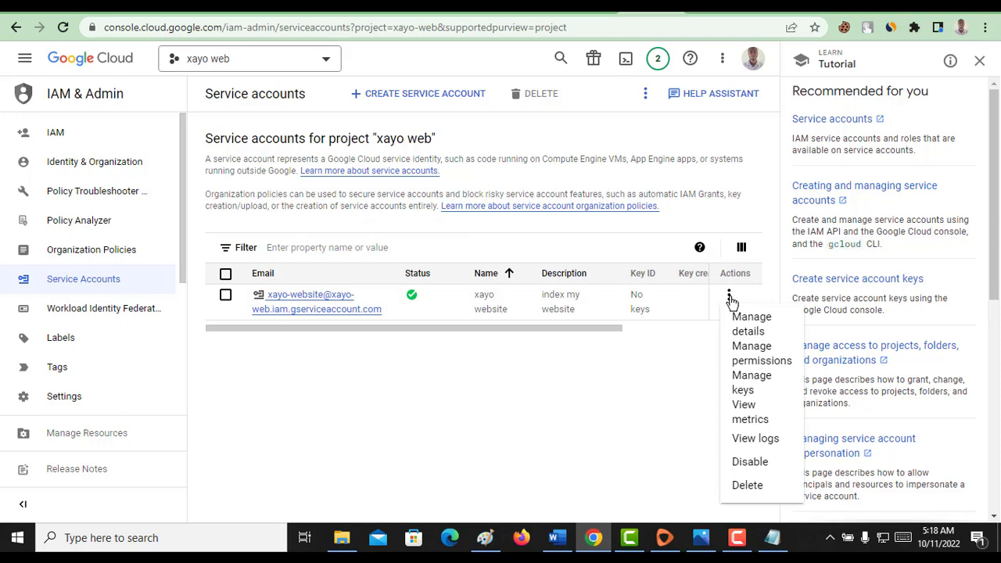
Create a new JSON key for xayo website, downloaded as xayo-web-6765af4b0111.json.
{"action": "left_click", "coordinate": [741, 387]}
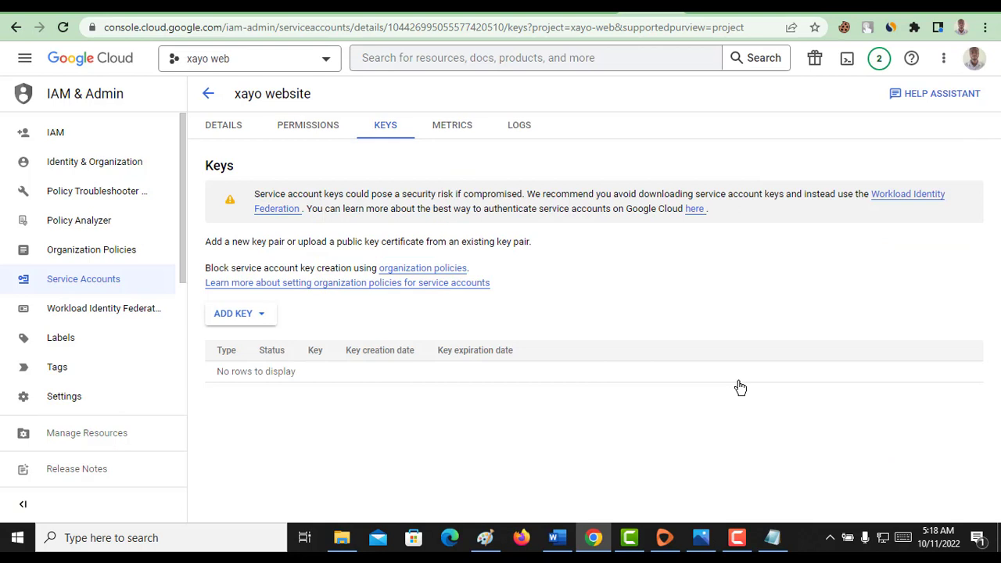
{"action": "left_click", "coordinate": [264, 321]}
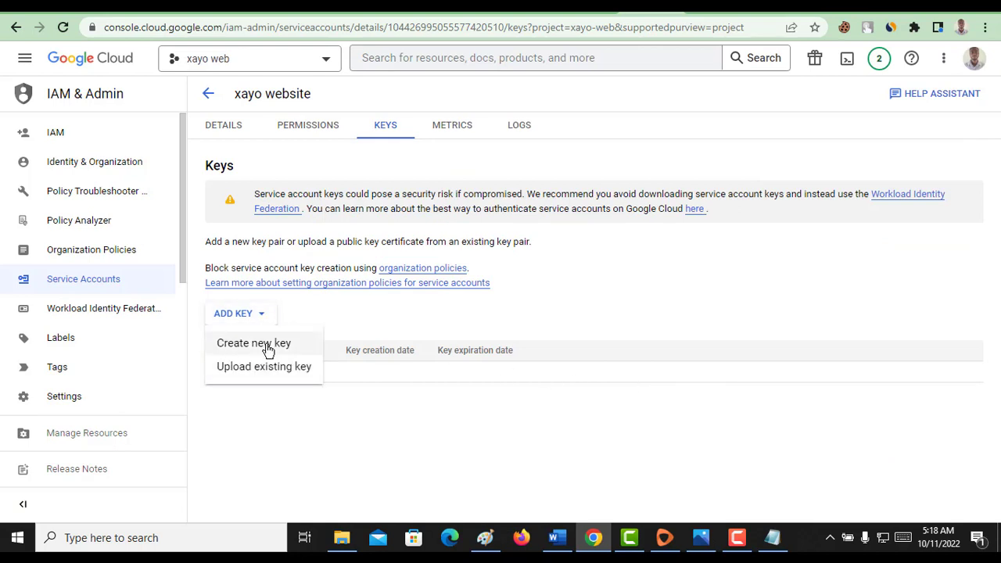
{"action": "left_click", "coordinate": [267, 345]}
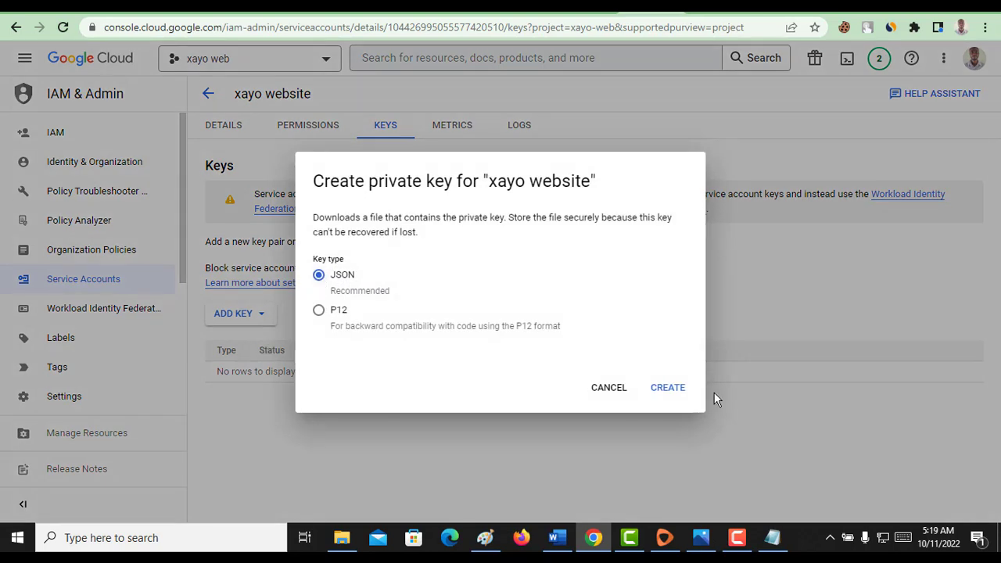
{"action": "left_click", "coordinate": [676, 391]}
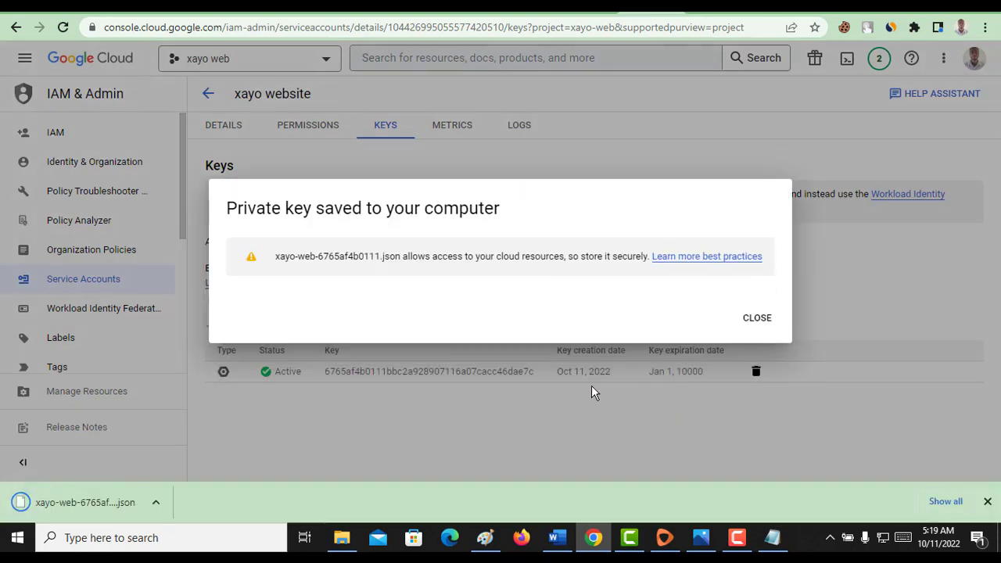
{"action": "left_click", "coordinate": [162, 504]}
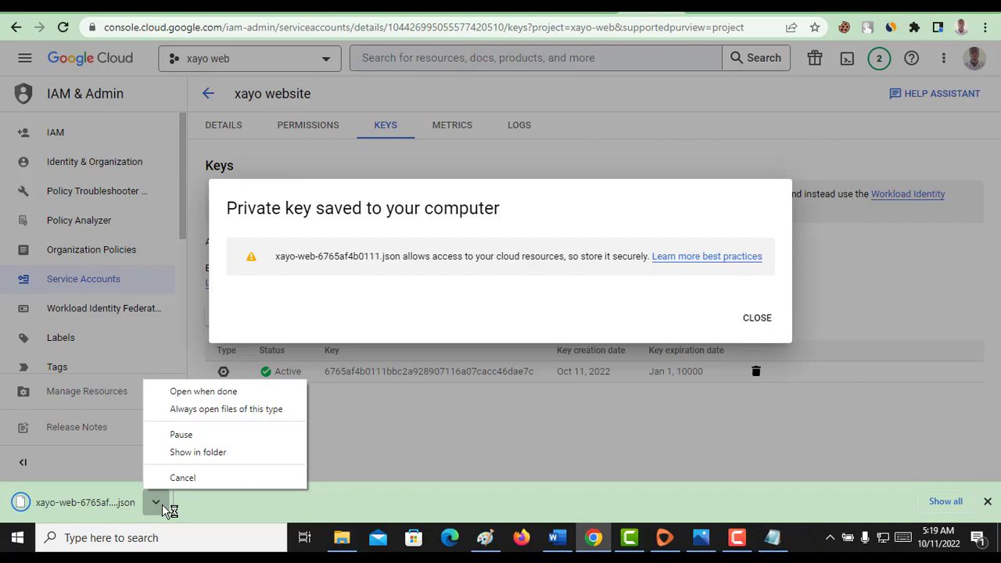
{"action": "left_click", "coordinate": [162, 504]}
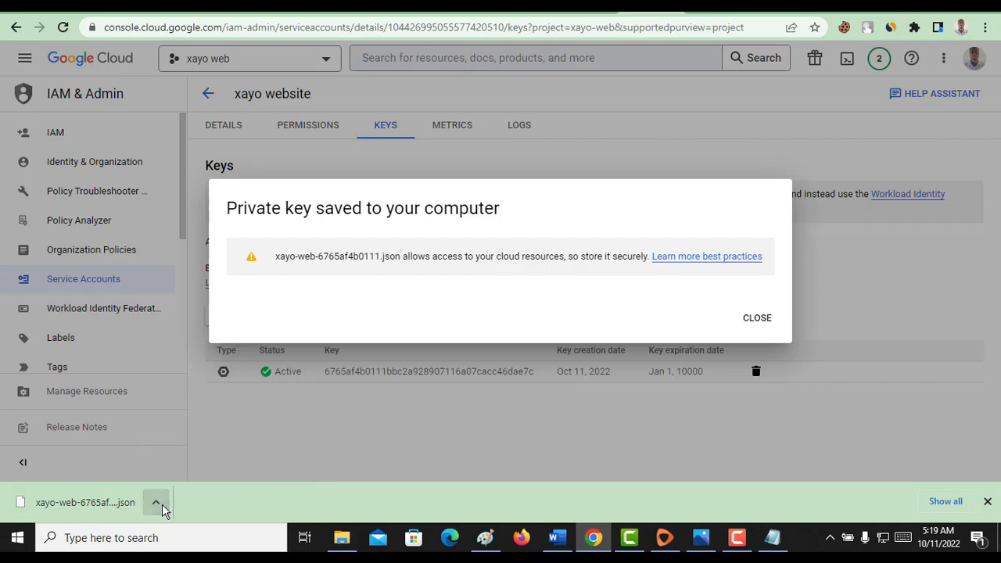
Dismiss the key confirmation and load the live xayo.net homepage.
{"action": "left_click", "coordinate": [759, 322]}
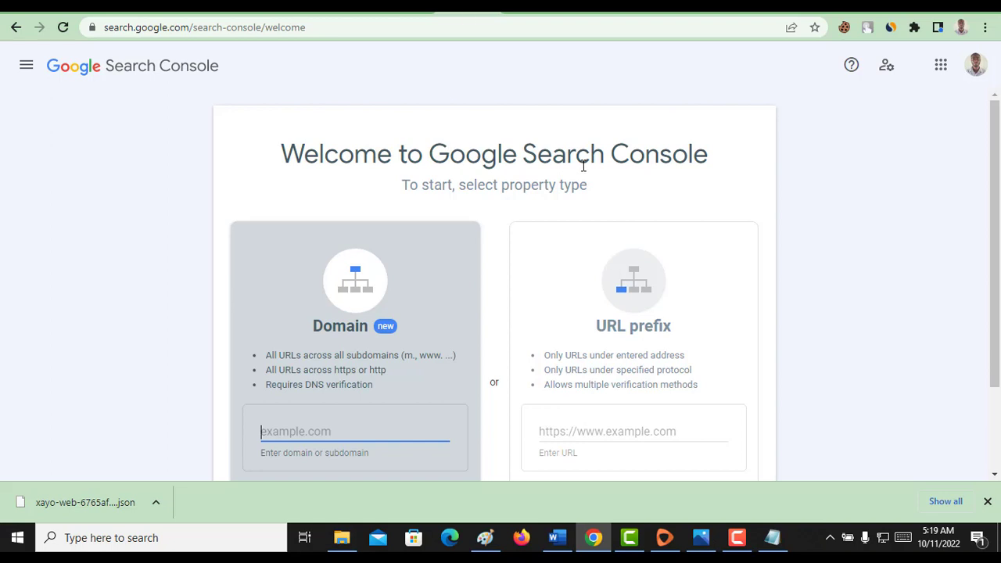
{"action": "scroll", "coordinate": [578, 287], "scroll_direction": "down", "scroll_amount": 2}
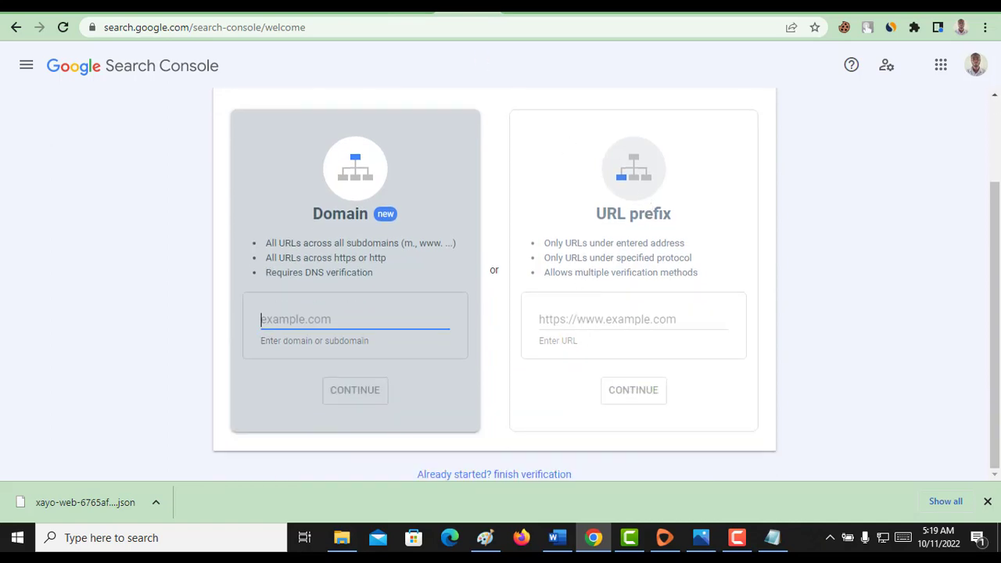
{"action": "left_click", "coordinate": [197, 27]}
{"action": "type", "text": "xayo.net"}
{"action": "key", "text": "Return"}
{"action": "left_click", "coordinate": [196, 27]}
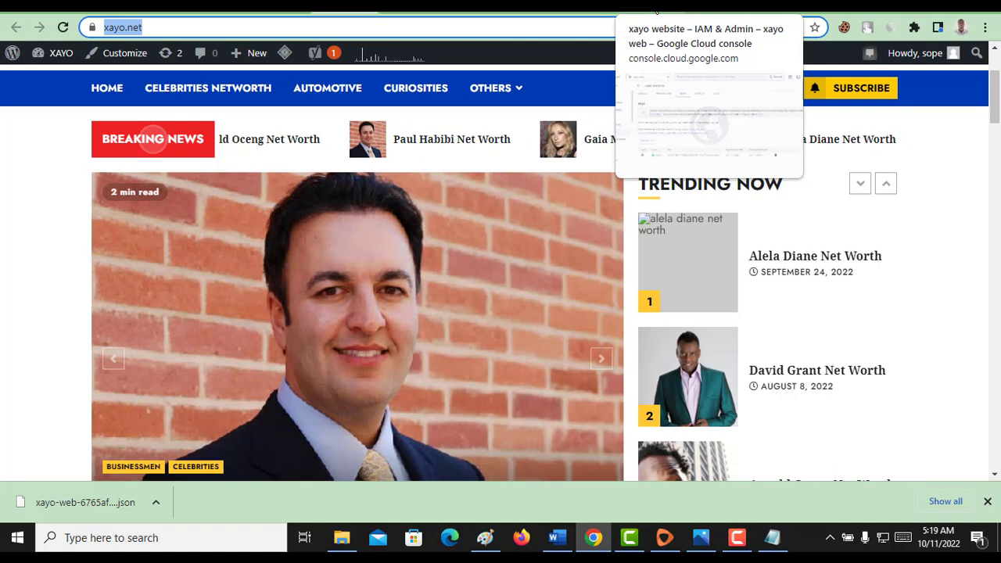
{"action": "left_click", "coordinate": [594, 8]}
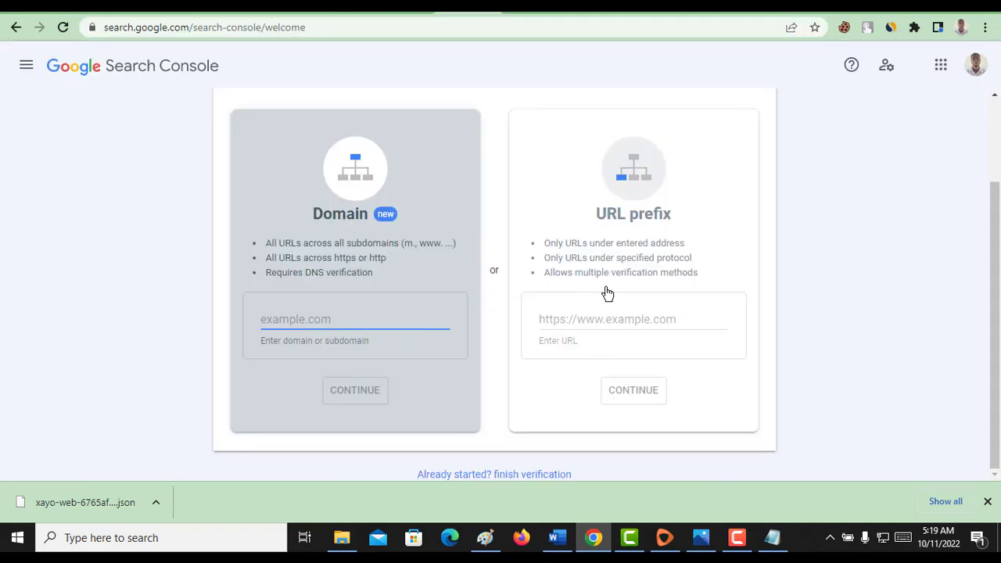
{"action": "left_click", "coordinate": [603, 319]}
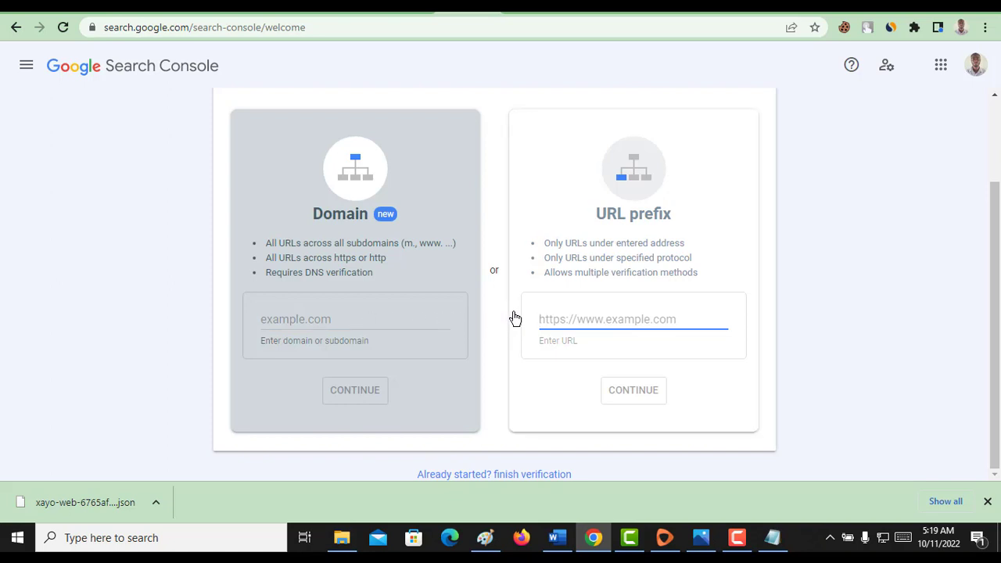
{"action": "key", "text": "ctrl+v"}
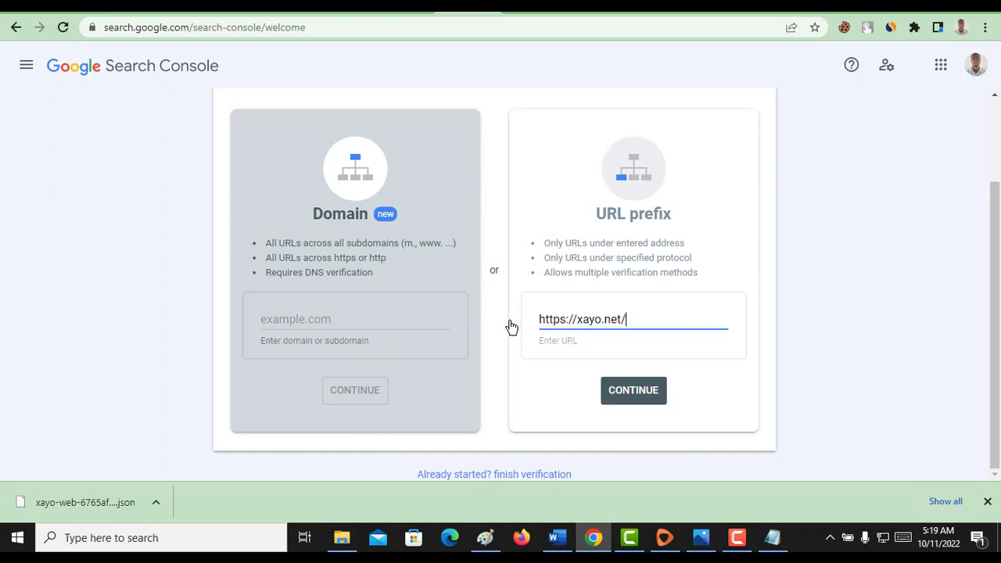
{"action": "left_click", "coordinate": [631, 397]}
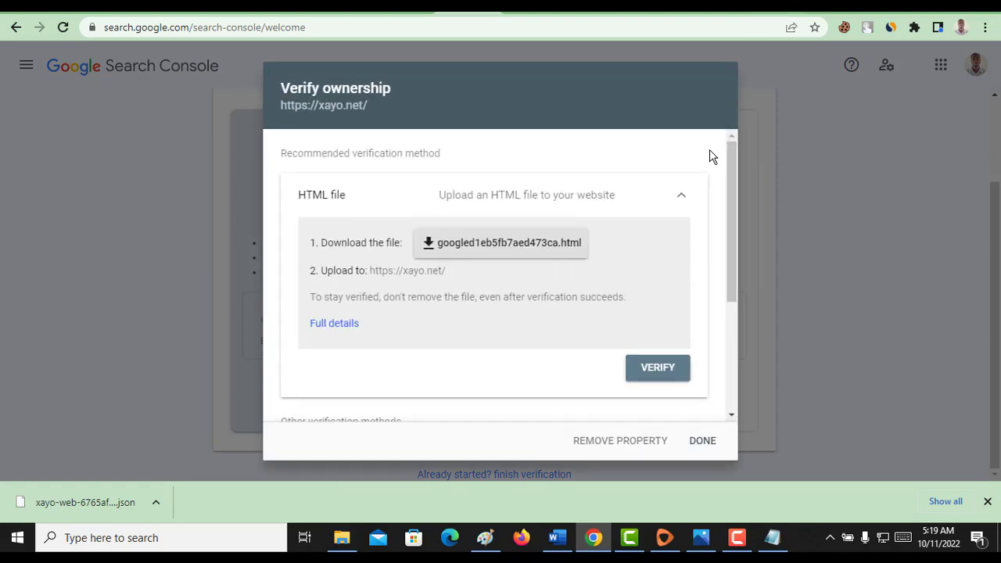
Download the HTML verification file googled1eb5fb7aed473ca.html and open a new browser tab.
{"action": "left_click", "coordinate": [530, 252]}
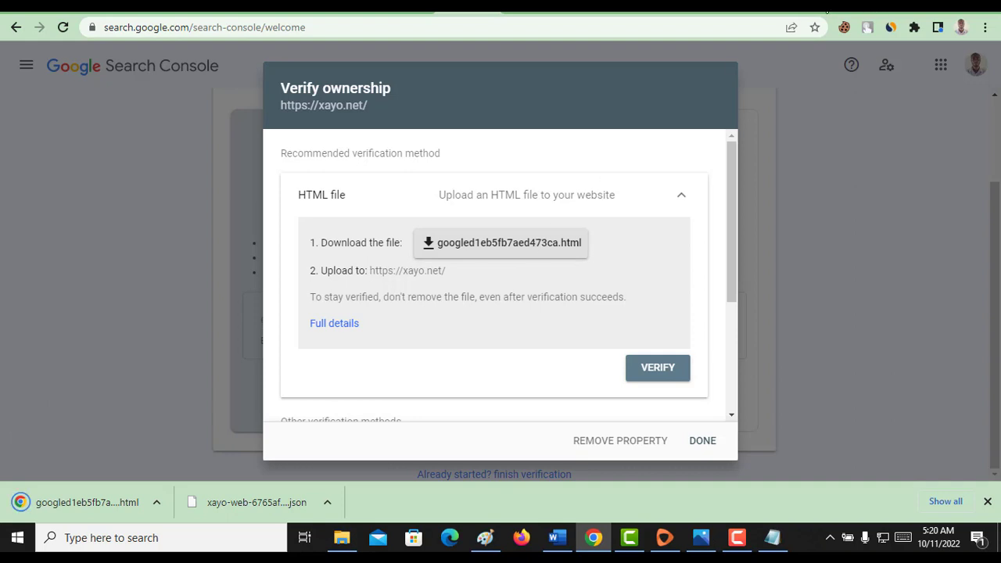
{"action": "left_click", "coordinate": [875, 11]}
Go to the hosting cPanel login page and log in to cPanel.
{"action": "type", "text": "s"}
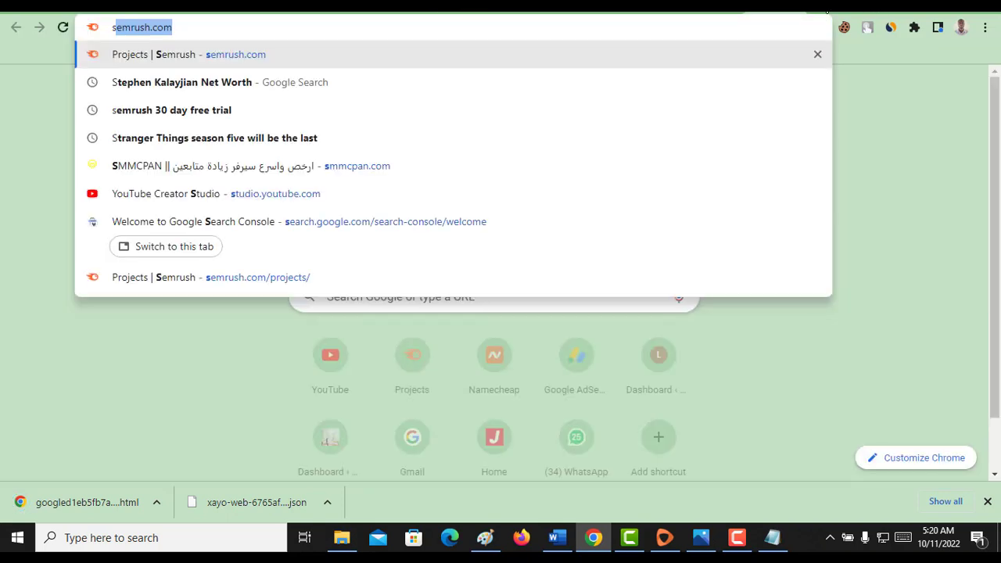
{"action": "type", "text": "mmdam.com/cpanel"}
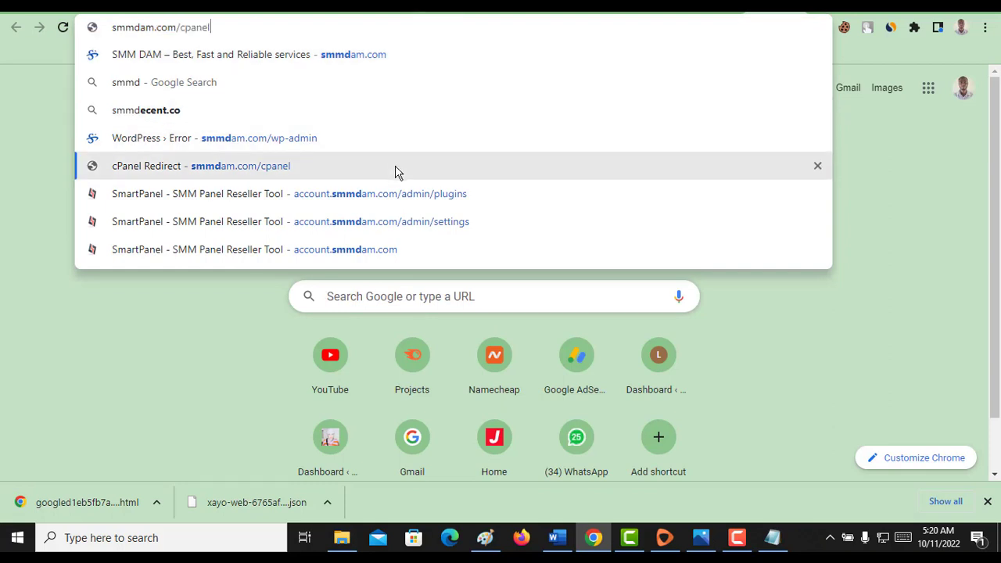
{"action": "left_click", "coordinate": [395, 171]}
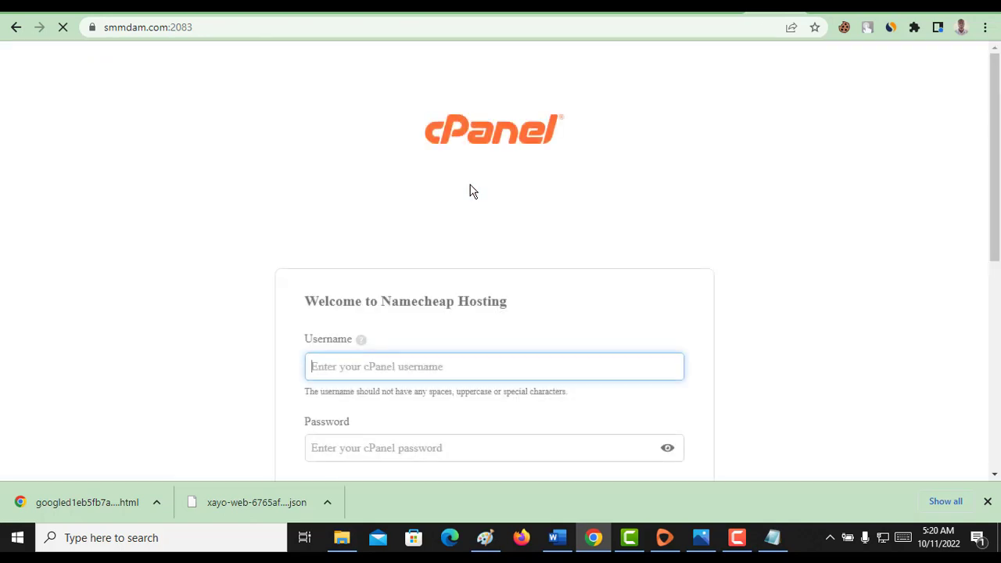
{"action": "scroll", "coordinate": [375, 407], "scroll_direction": "down", "scroll_amount": 3}
{"action": "left_click", "coordinate": [388, 289]}
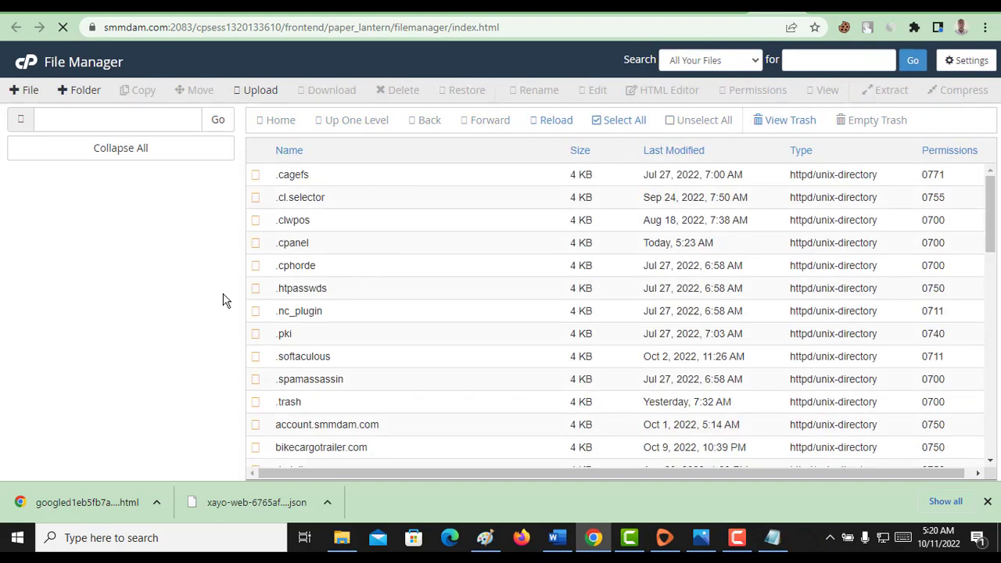
Open the xayo.net folder in cPanel's File Manager.
{"action": "scroll", "coordinate": [270, 319], "scroll_direction": "down", "scroll_amount": 2}
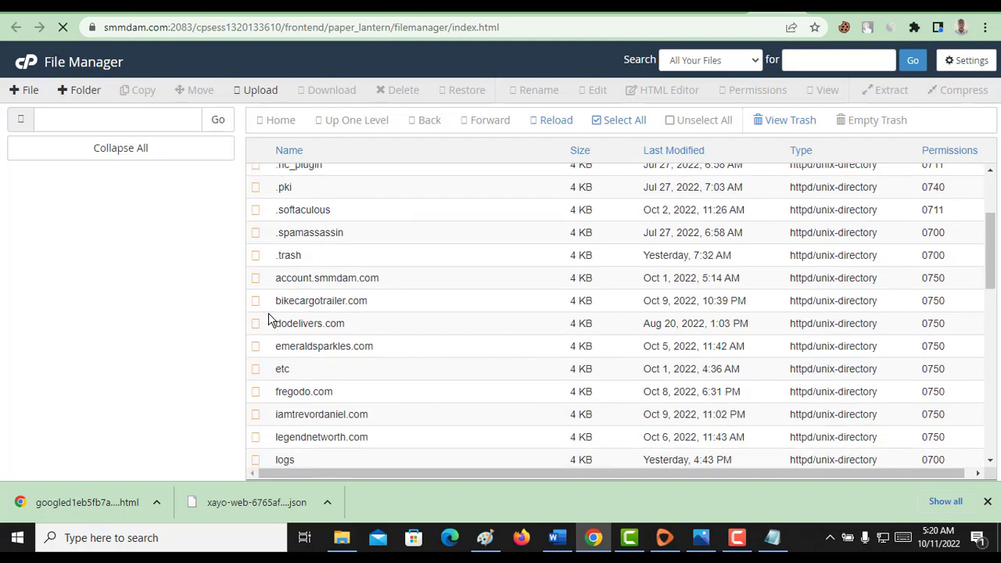
{"action": "scroll", "coordinate": [270, 319], "scroll_direction": "down", "scroll_amount": 6}
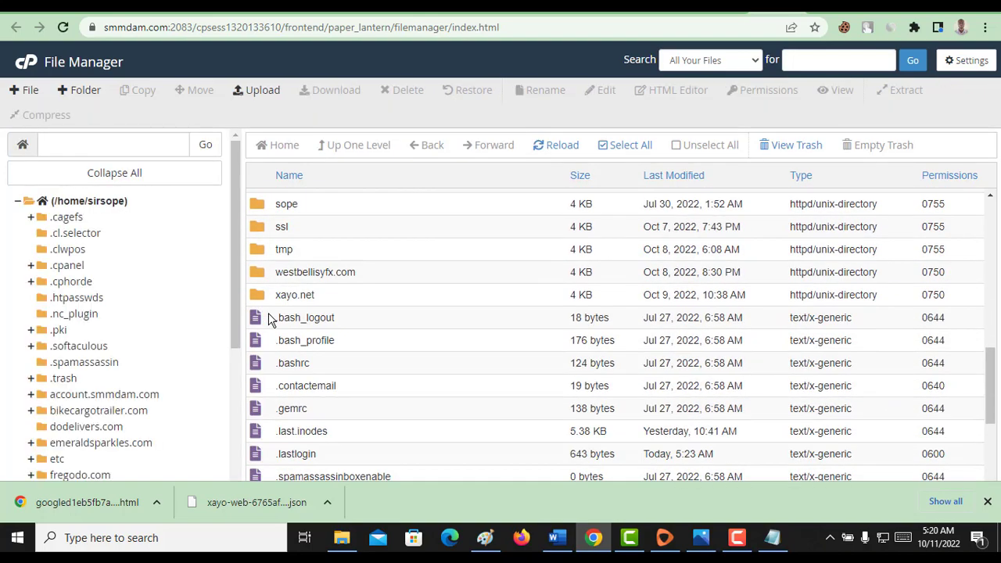
{"action": "double_click", "coordinate": [257, 295]}
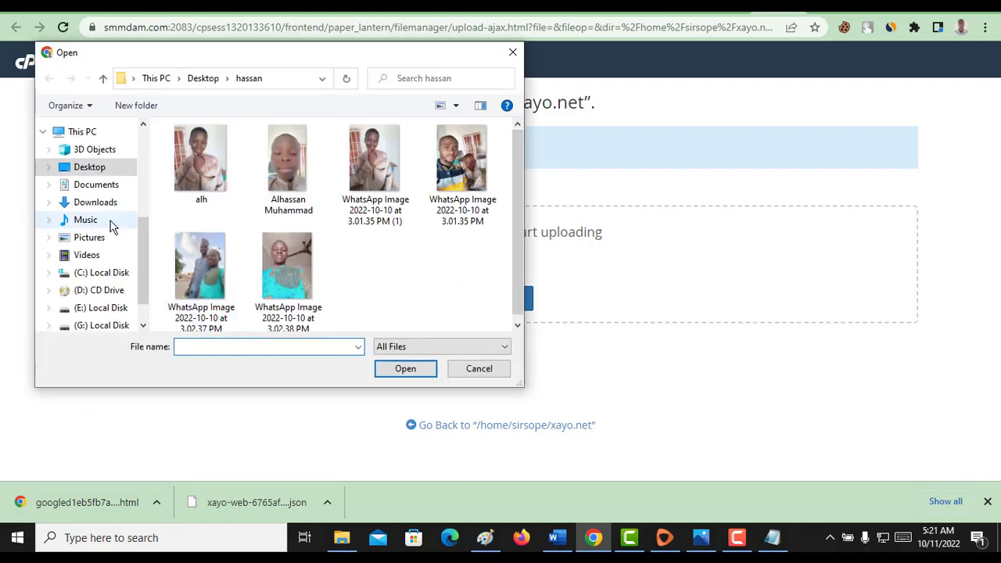
Upload googled1eb5fb7aed473ca.html from Downloads, then run Search Console's ownership verification.
{"action": "left_click", "coordinate": [98, 203]}
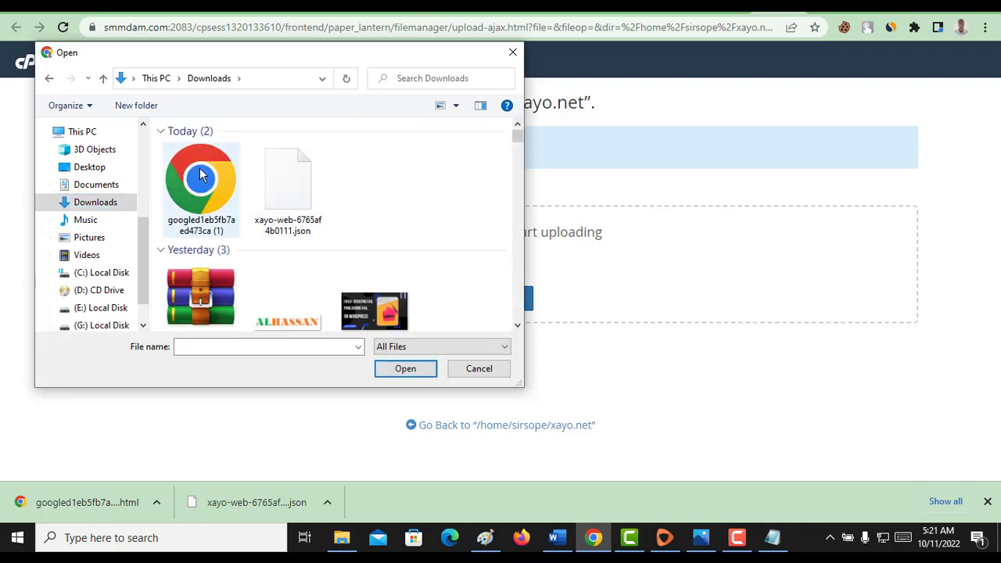
{"action": "left_click", "coordinate": [199, 175]}
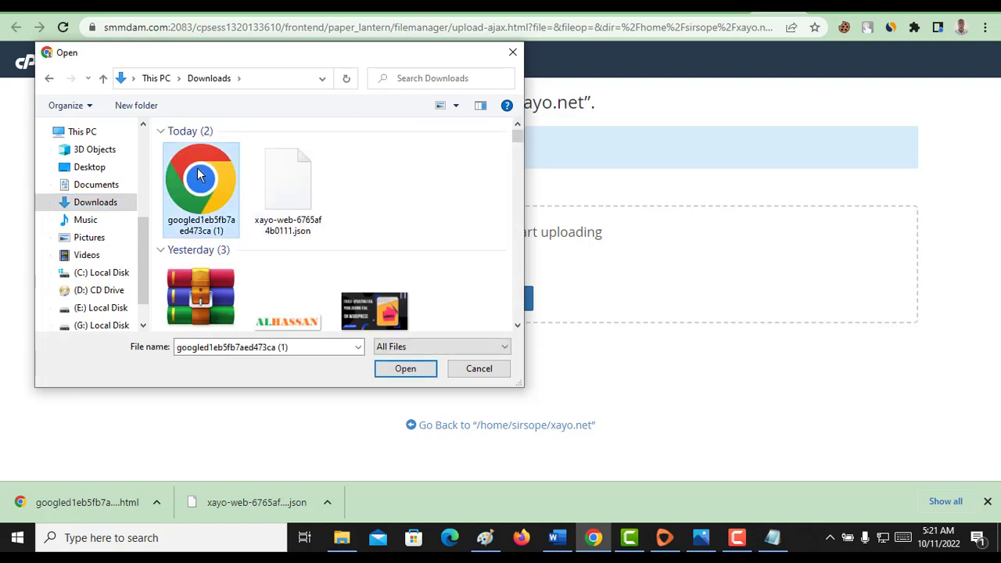
{"action": "scroll", "coordinate": [200, 176], "scroll_direction": "down", "scroll_amount": 1}
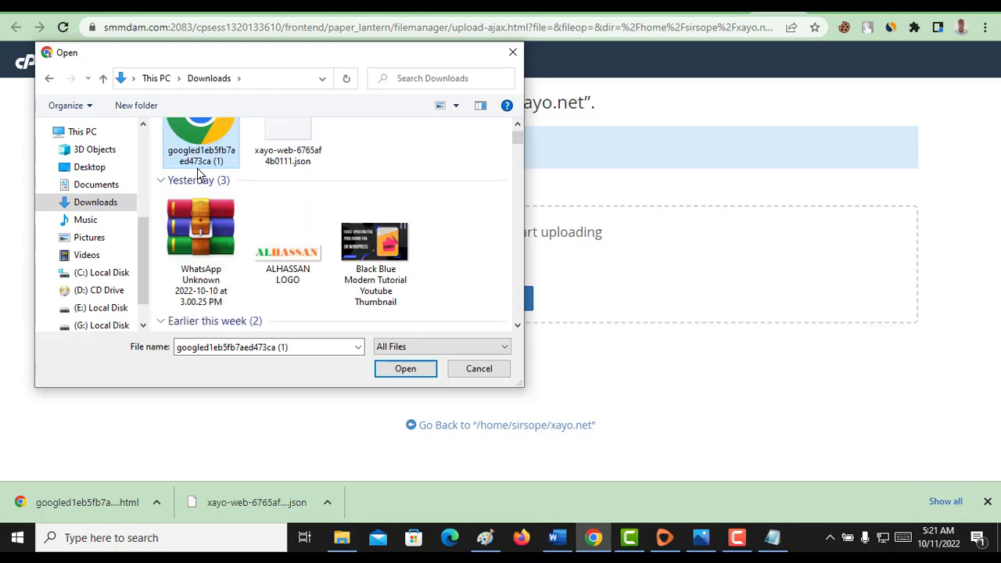
{"action": "scroll", "coordinate": [217, 159], "scroll_direction": "down", "scroll_amount": 5}
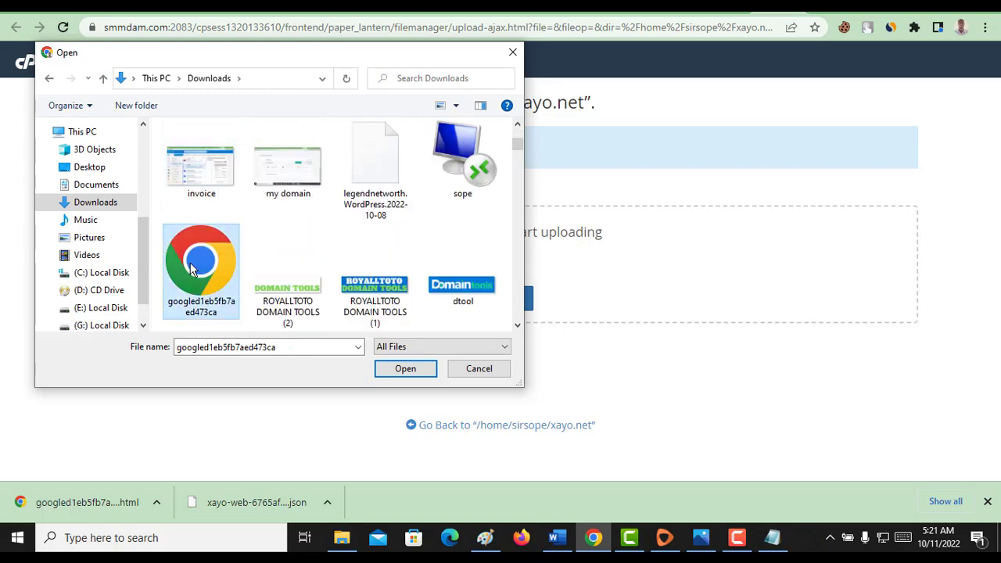
{"action": "double_click", "coordinate": [190, 263]}
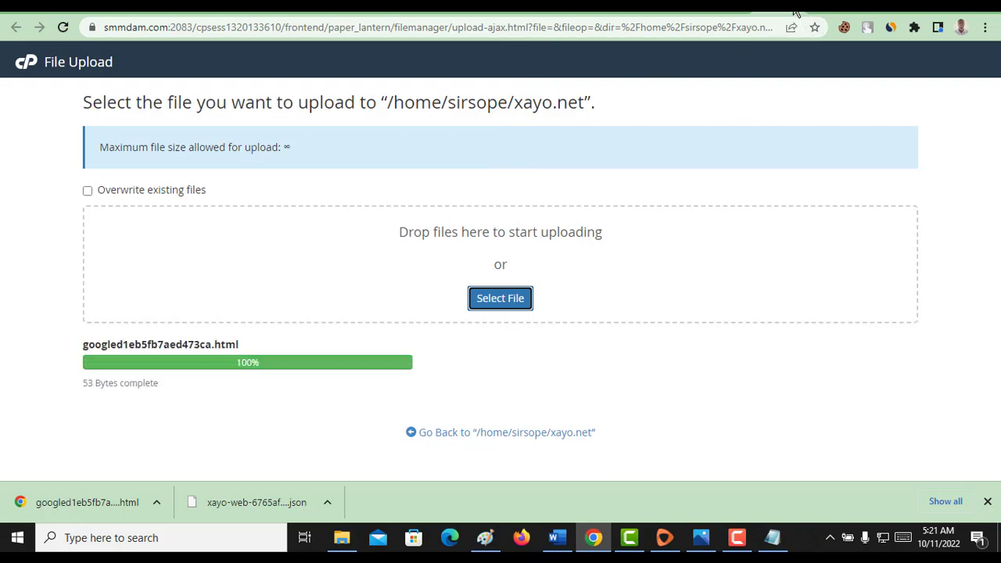
{"action": "left_click", "coordinate": [380, 10]}
{"action": "left_click", "coordinate": [658, 368]}
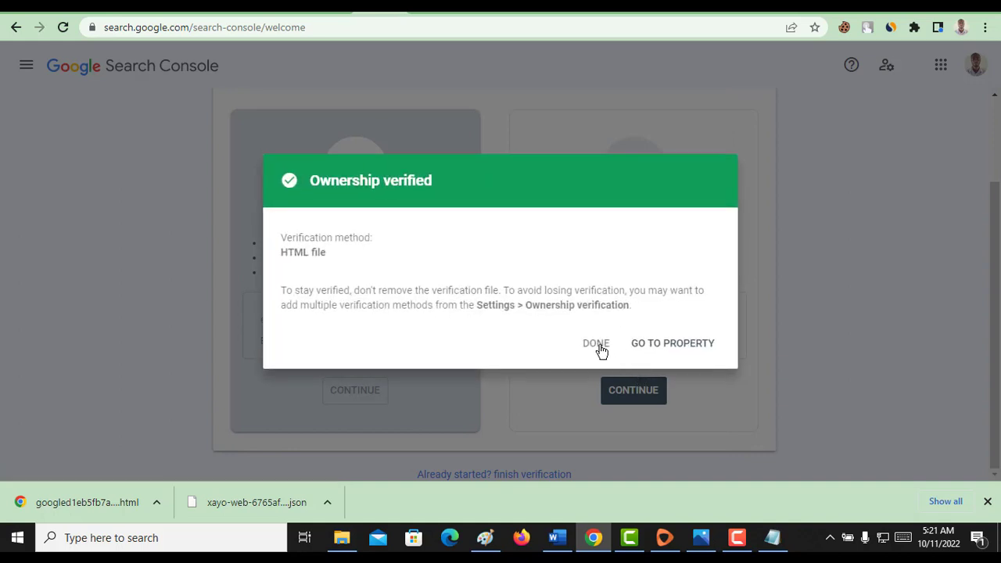
{"action": "left_click", "coordinate": [628, 348]}
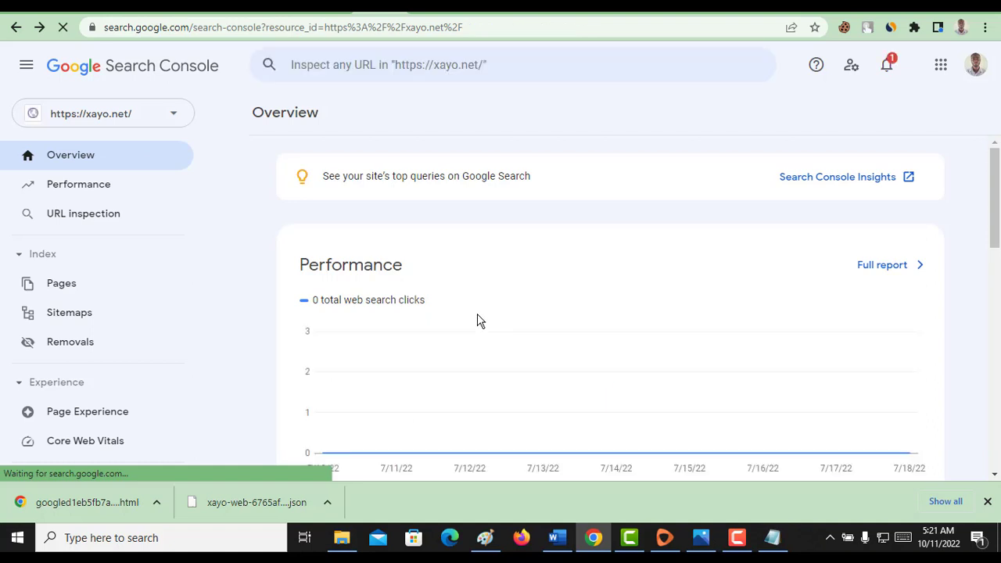
{"action": "scroll", "coordinate": [479, 321], "scroll_direction": "down", "scroll_amount": 4}
{"action": "scroll", "coordinate": [480, 321], "scroll_direction": "down", "scroll_amount": 5}
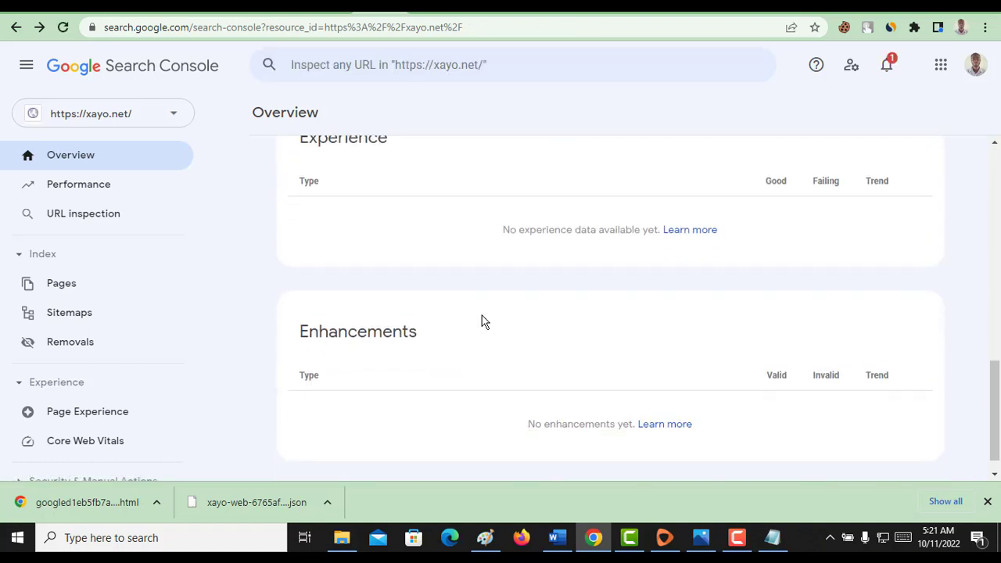
{"action": "scroll", "coordinate": [479, 322], "scroll_direction": "up", "scroll_amount": 1}
{"action": "scroll", "coordinate": [475, 326], "scroll_direction": "down", "scroll_amount": 2}
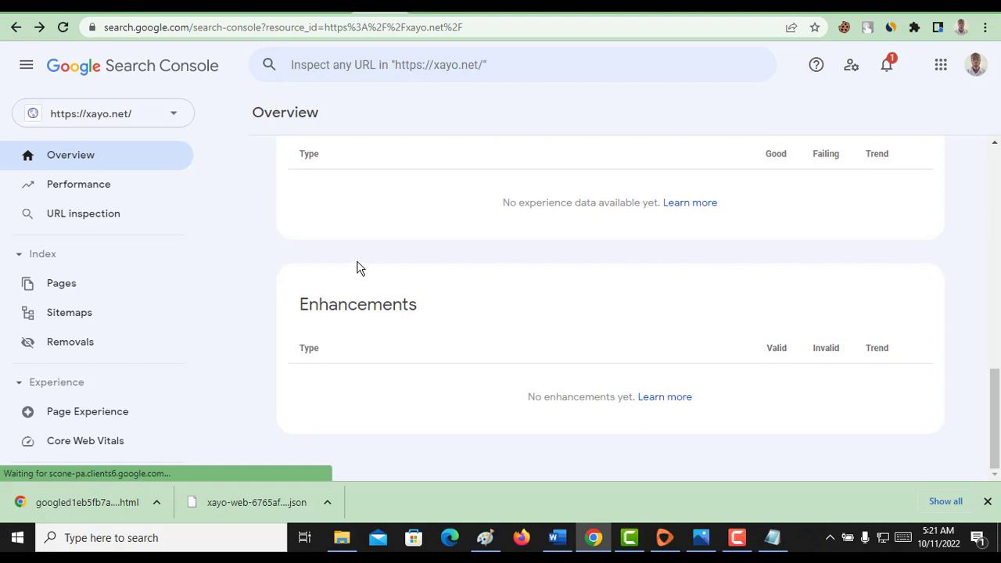
{"action": "scroll", "coordinate": [46, 321], "scroll_direction": "down", "scroll_amount": 3}
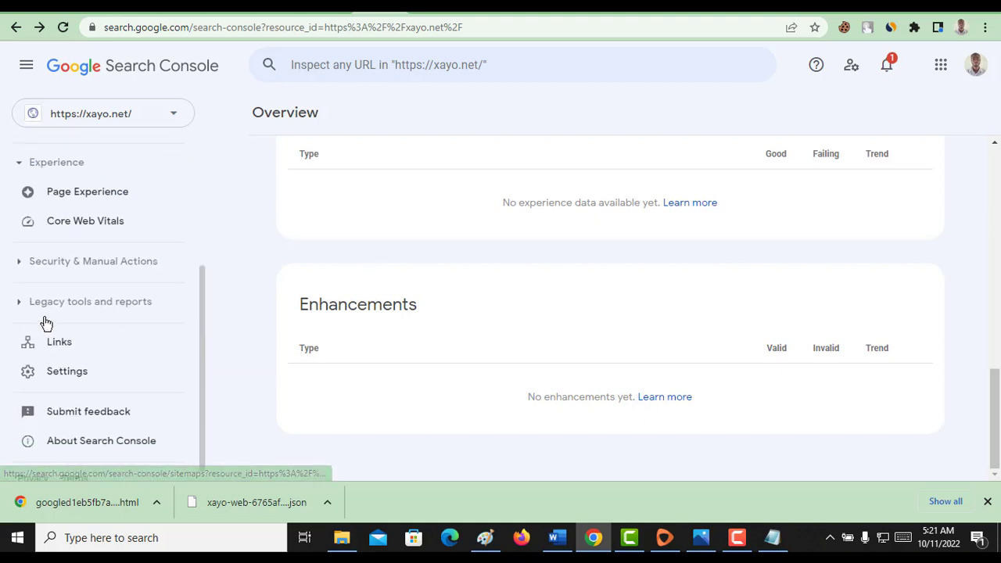
Start Add user under Settings > Users and permissions, then select the service account email in the note.
{"action": "left_click", "coordinate": [77, 377]}
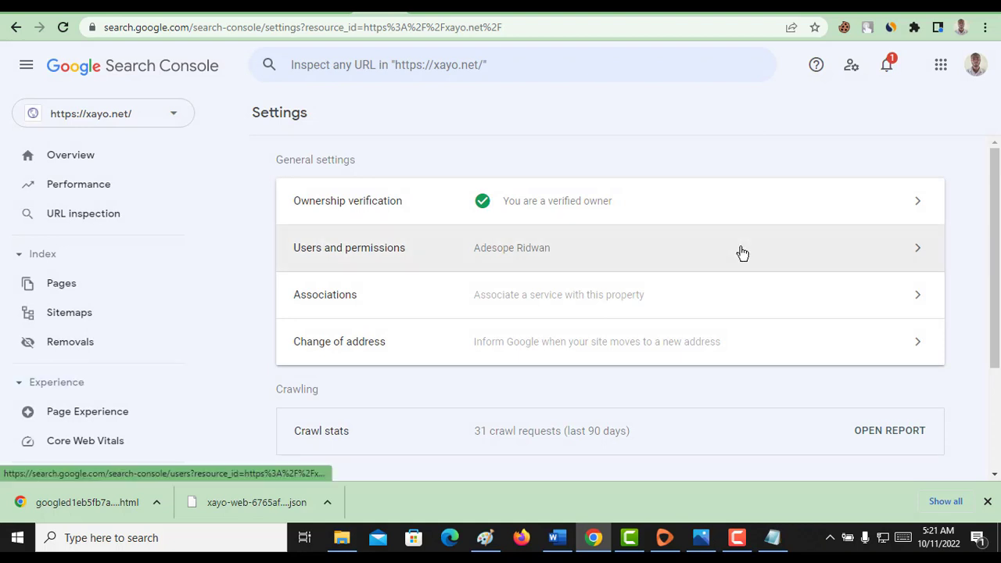
{"action": "scroll", "coordinate": [19, 346], "scroll_direction": "down", "scroll_amount": 3}
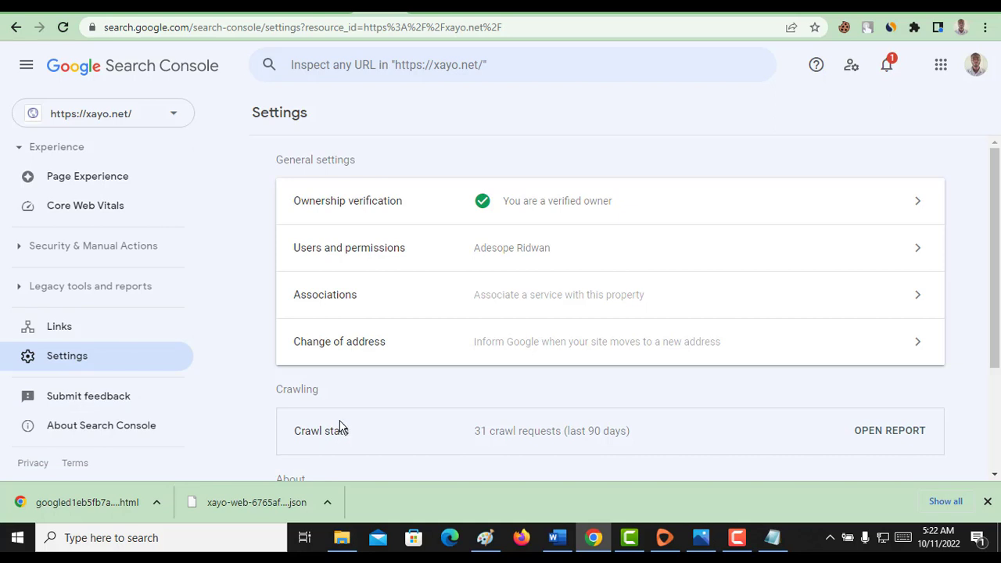
{"action": "scroll", "coordinate": [357, 407], "scroll_direction": "down", "scroll_amount": 1}
{"action": "scroll", "coordinate": [360, 407], "scroll_direction": "down", "scroll_amount": 1}
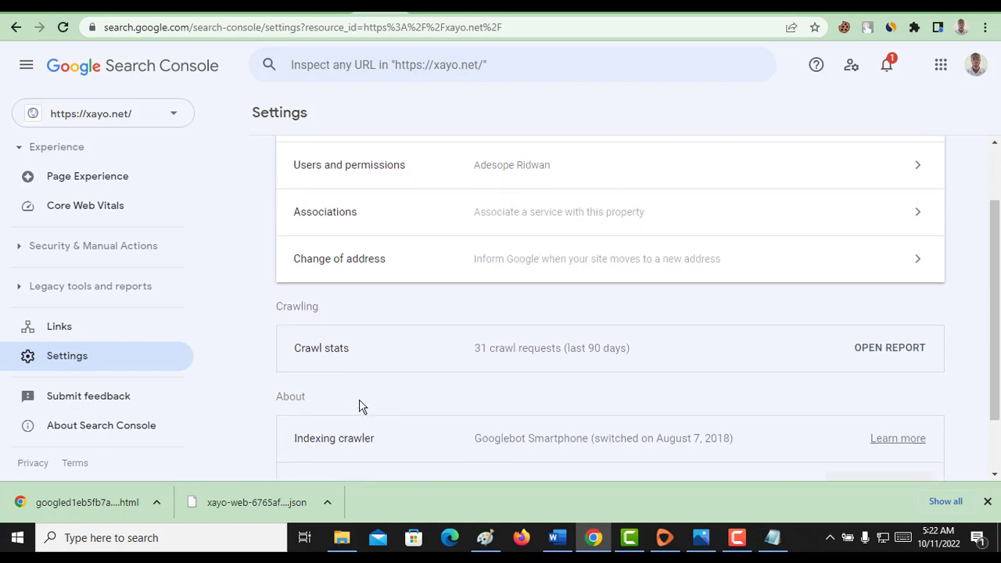
{"action": "scroll", "coordinate": [359, 406], "scroll_direction": "up", "scroll_amount": 2}
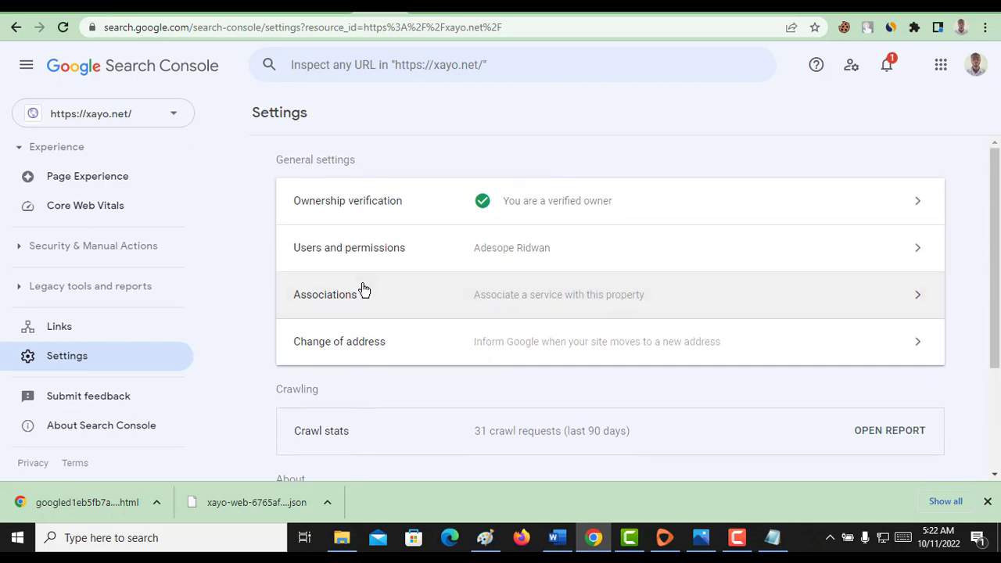
{"action": "left_click", "coordinate": [372, 259]}
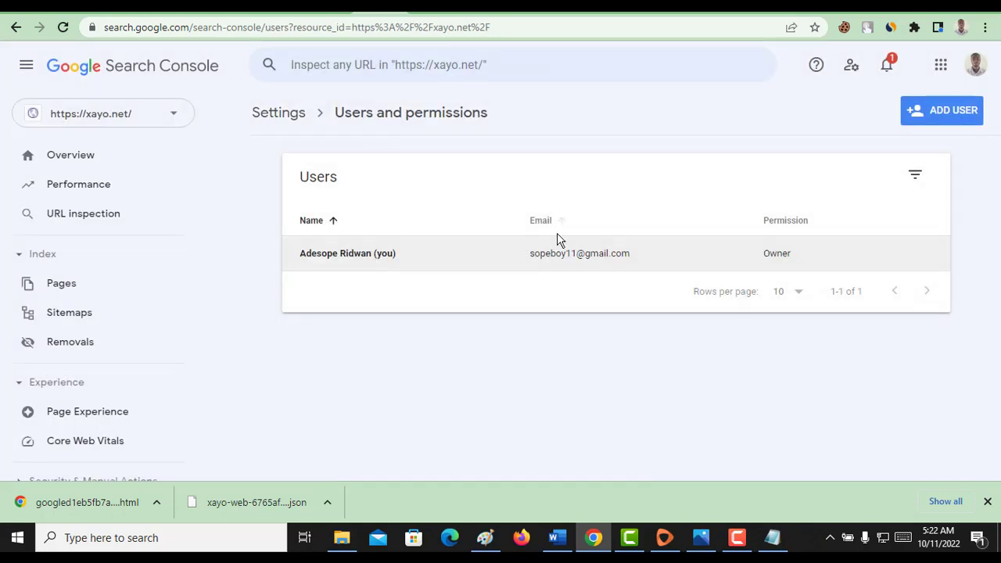
{"action": "left_click", "coordinate": [969, 114]}
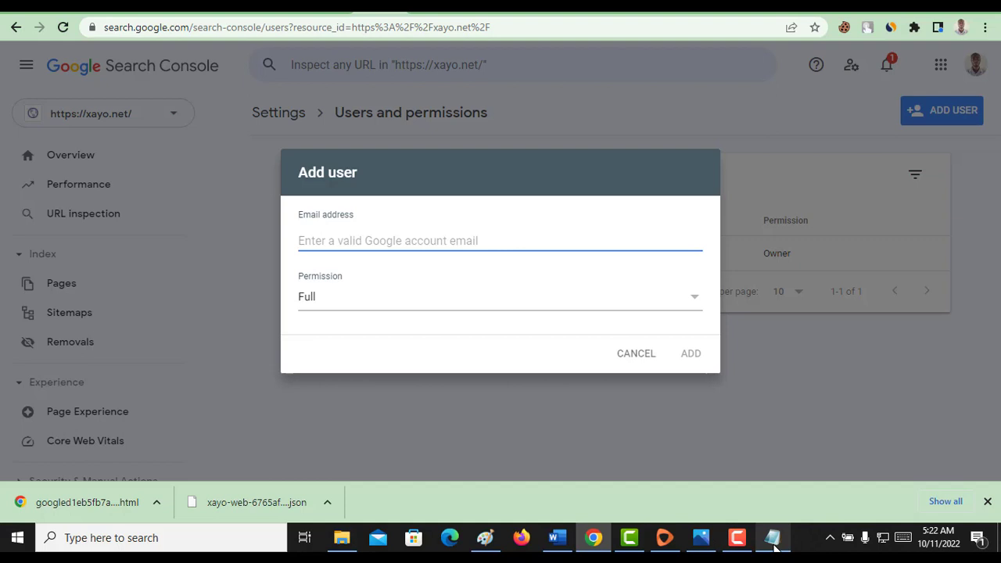
{"action": "key", "text": "alt+Tab"}
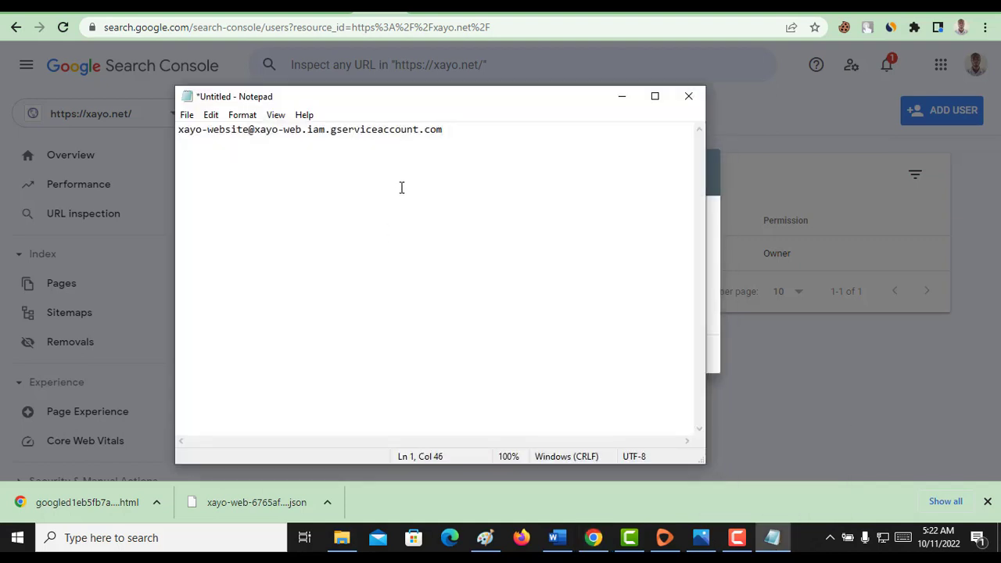
{"action": "key", "text": "ctrl+a"}
{"action": "key", "text": "ctrl+c"}
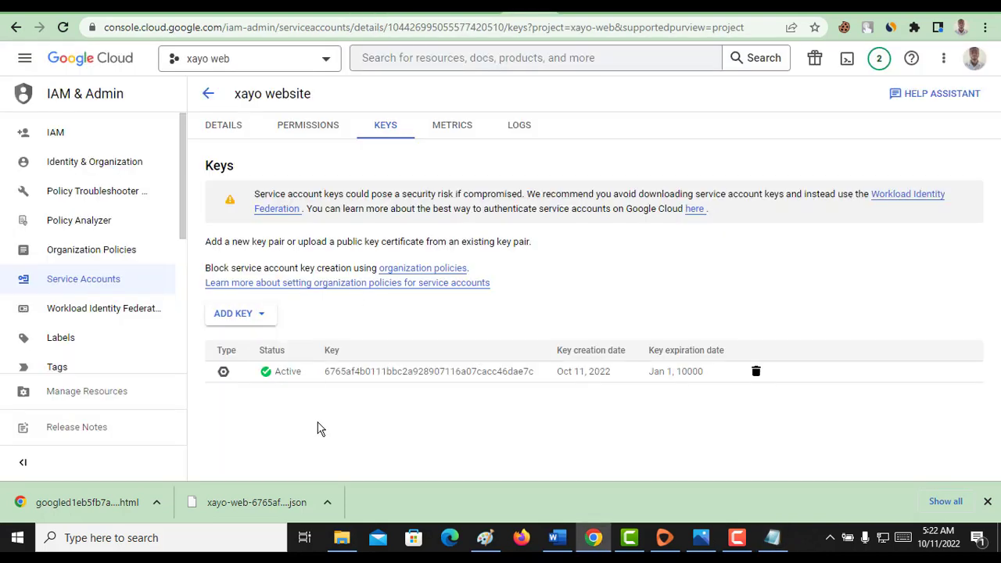
Review the xayo website service account's Details and Permissions tabs, then return to the WordPress dashboard.
{"action": "left_click", "coordinate": [228, 129]}
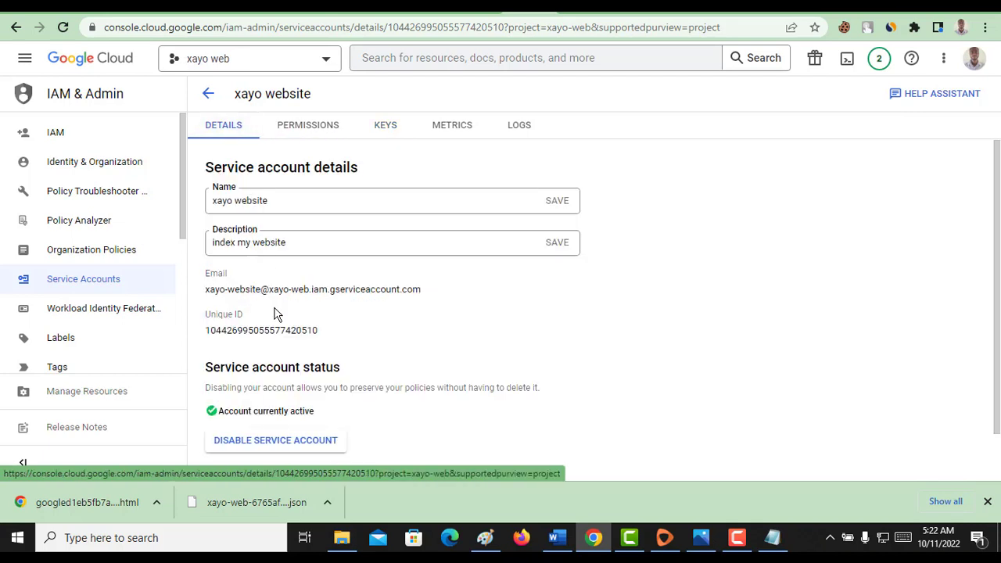
{"action": "scroll", "coordinate": [274, 314], "scroll_direction": "down", "scroll_amount": 1}
{"action": "scroll", "coordinate": [274, 314], "scroll_direction": "up", "scroll_amount": 1}
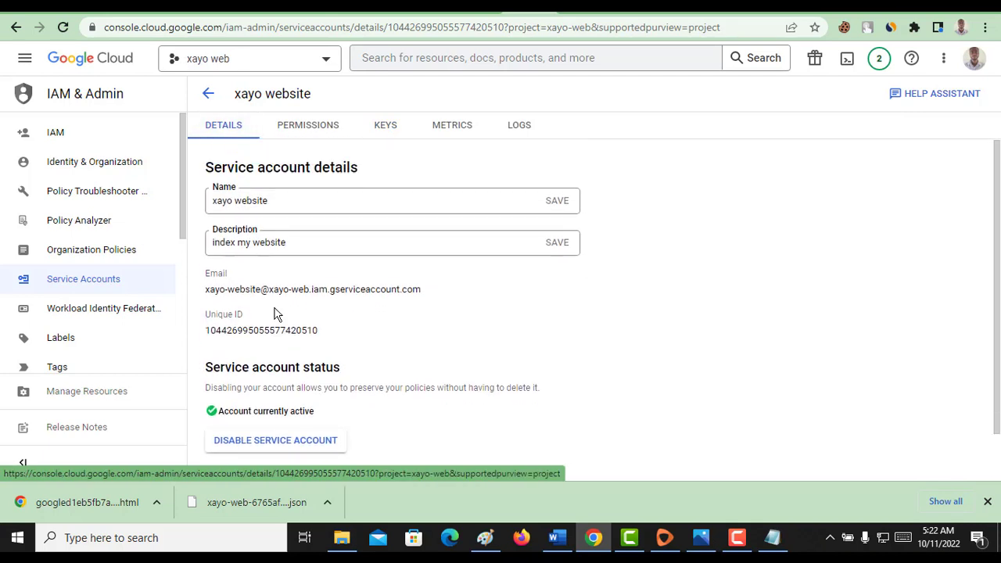
{"action": "left_click", "coordinate": [298, 132]}
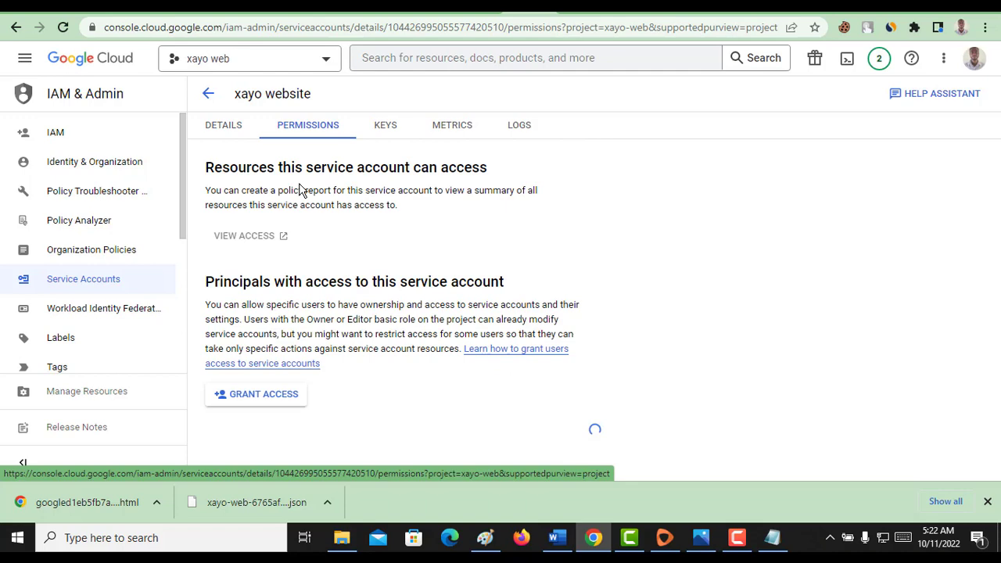
{"action": "left_click", "coordinate": [231, 135]}
{"action": "scroll", "coordinate": [568, 311], "scroll_direction": "down", "scroll_amount": 1}
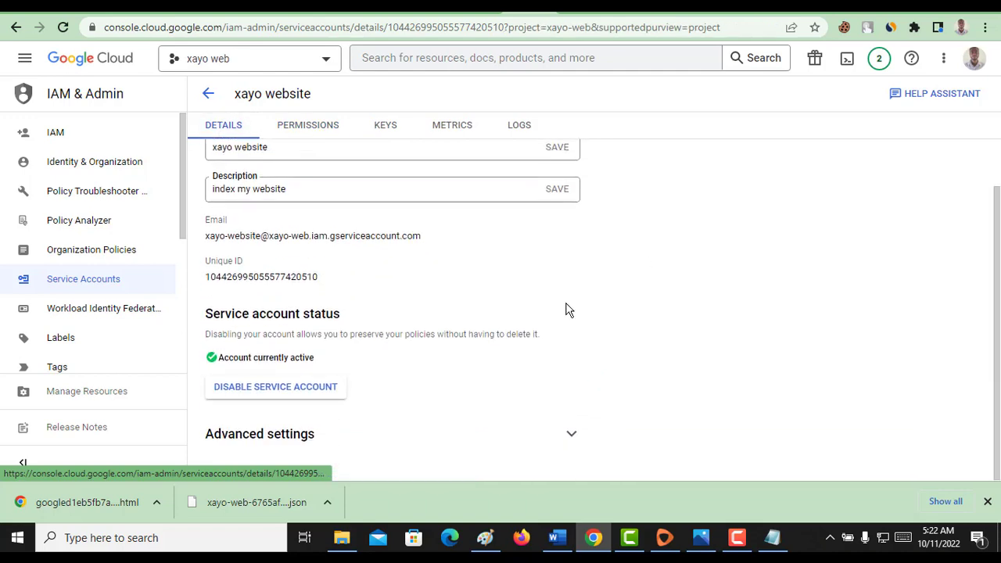
{"action": "scroll", "coordinate": [568, 310], "scroll_direction": "up", "scroll_amount": 1}
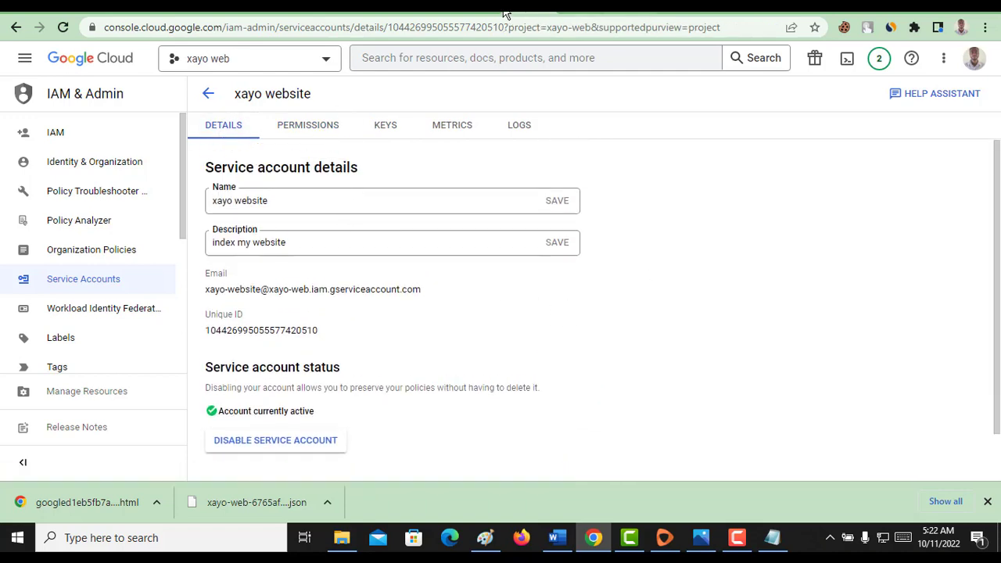
{"action": "left_click", "coordinate": [435, 10]}
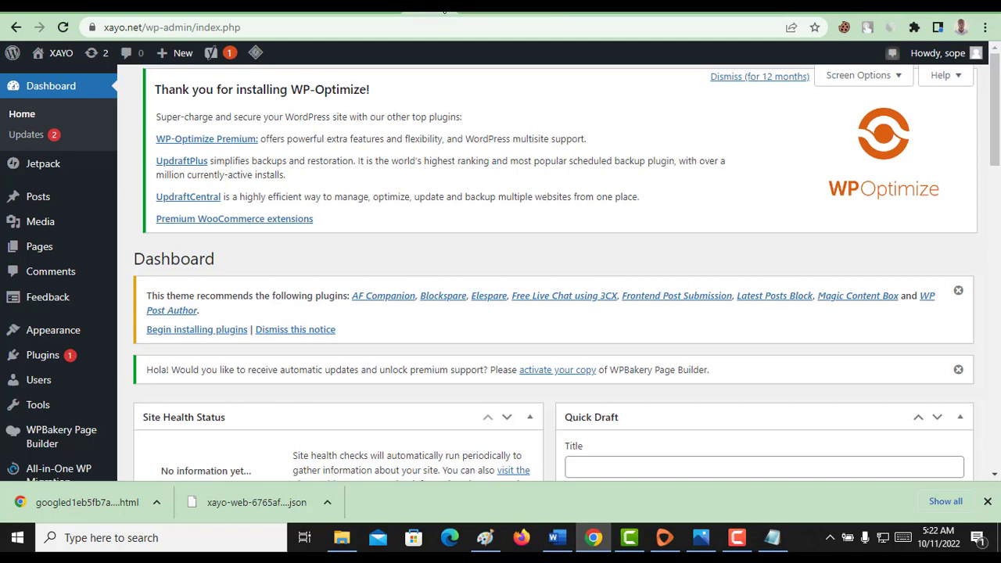
{"action": "left_click", "coordinate": [423, 6]}
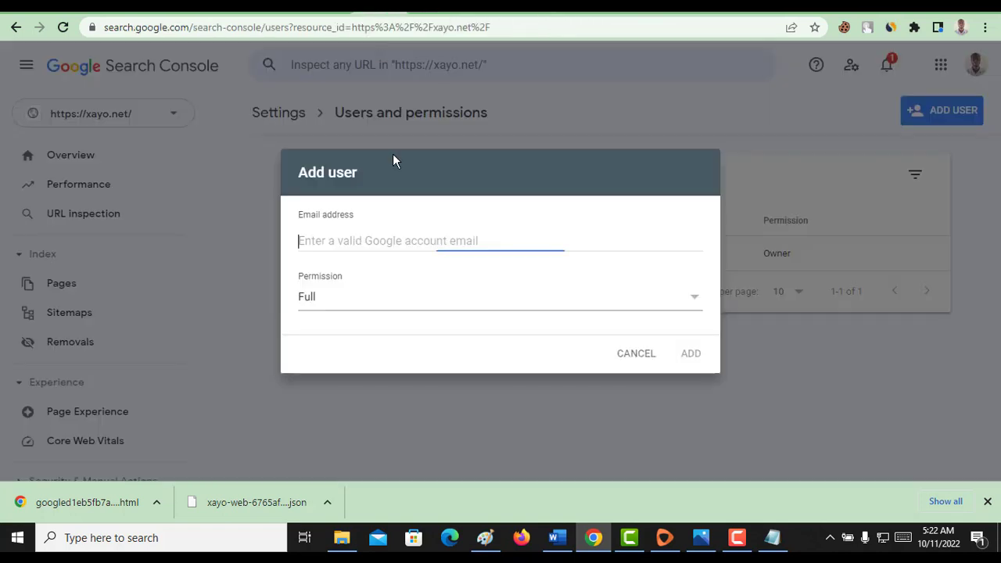
{"action": "key", "text": "ctrl+v"}
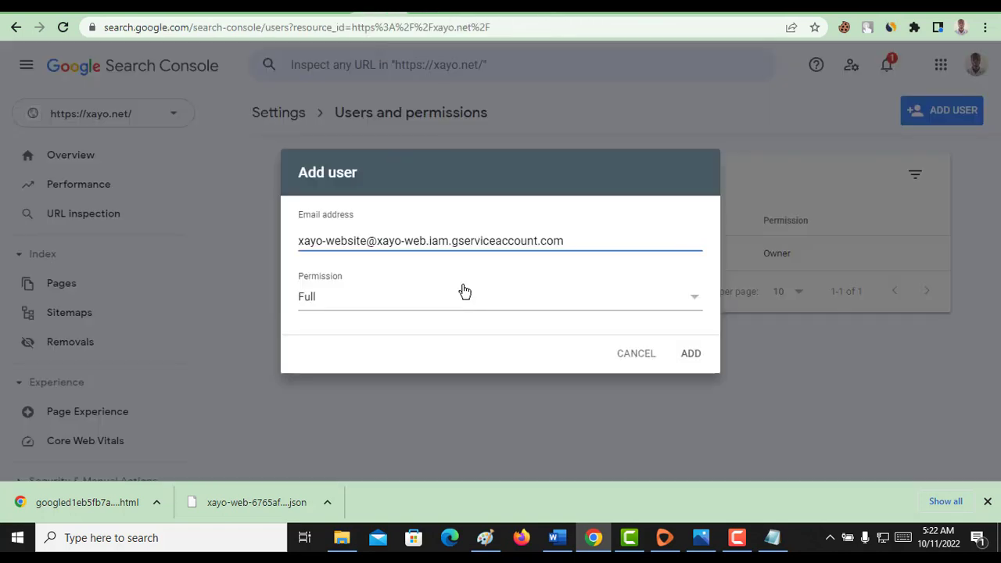
{"action": "left_click", "coordinate": [415, 305]}
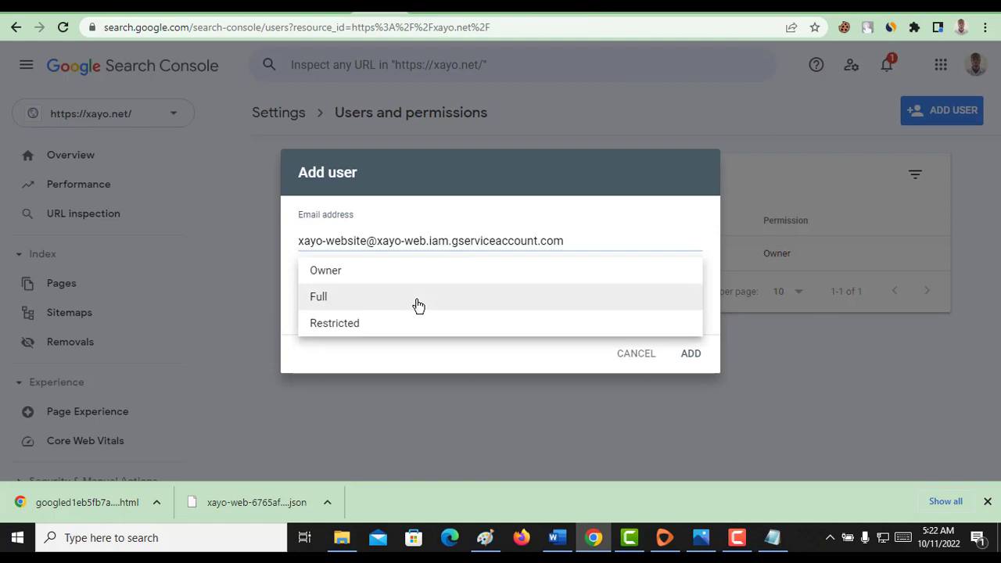
{"action": "left_click", "coordinate": [366, 272]}
{"action": "left_click", "coordinate": [691, 354]}
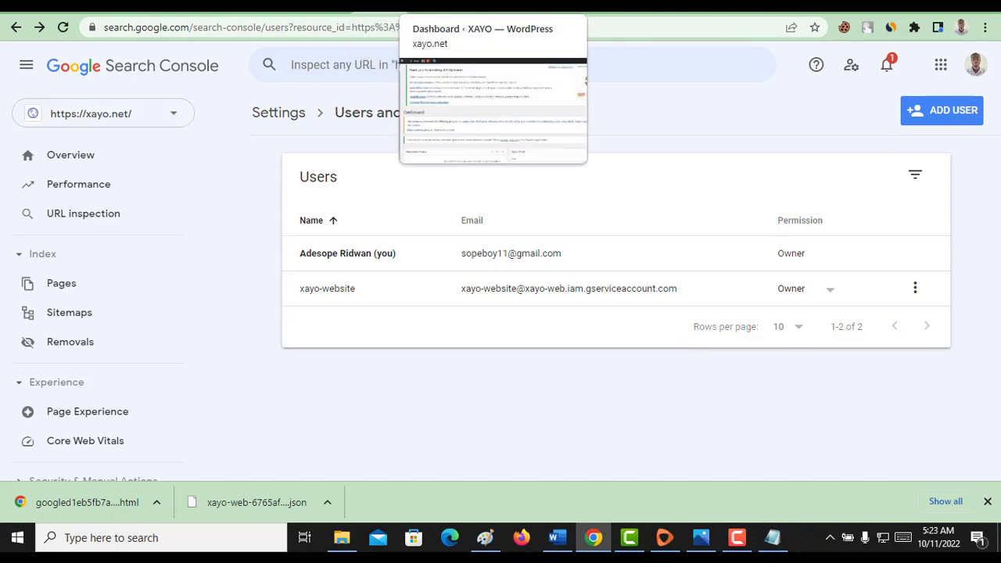
{"action": "left_click", "coordinate": [469, 5]}
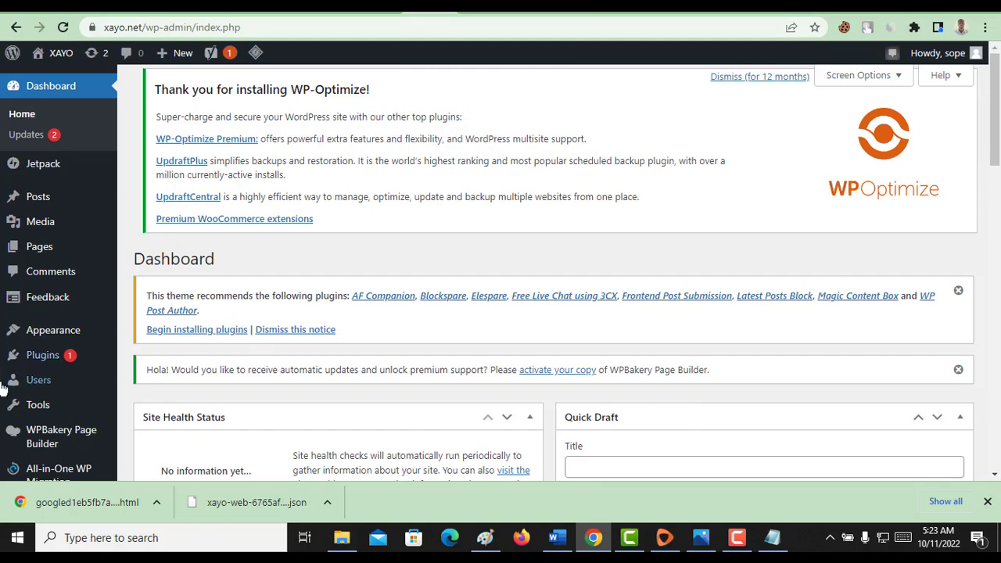
Search Plugins > Add New for 'instant inde', then install and activate Instant Indexing for Google.
{"action": "mouse_move", "coordinate": [35, 358]}
{"action": "left_click", "coordinate": [165, 358]}
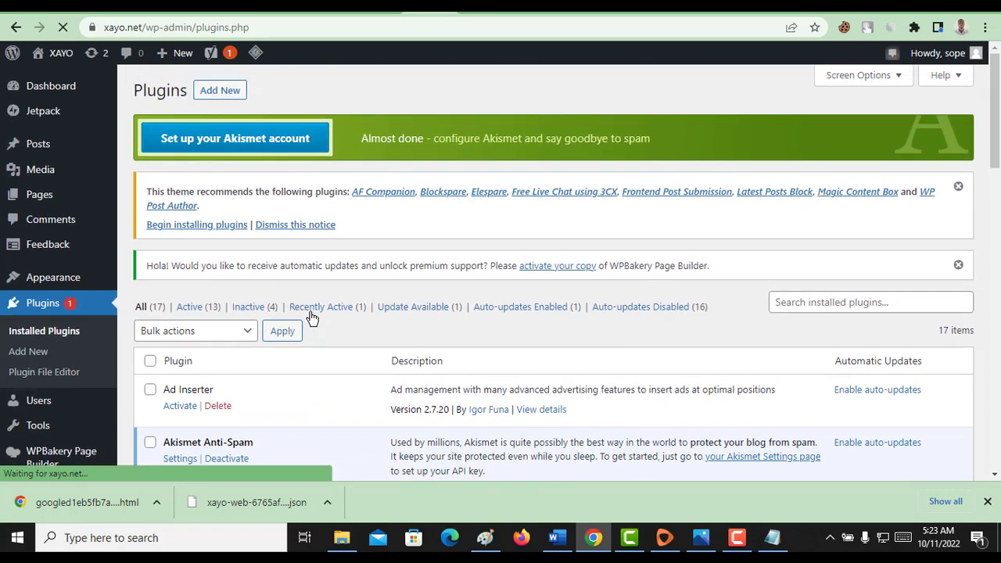
{"action": "left_click", "coordinate": [225, 90]}
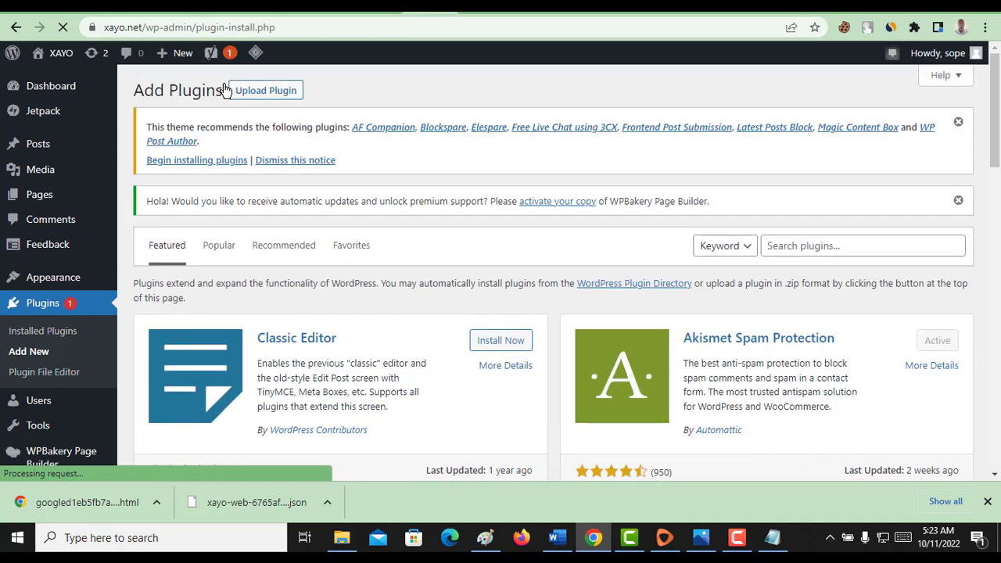
{"action": "left_click", "coordinate": [795, 245]}
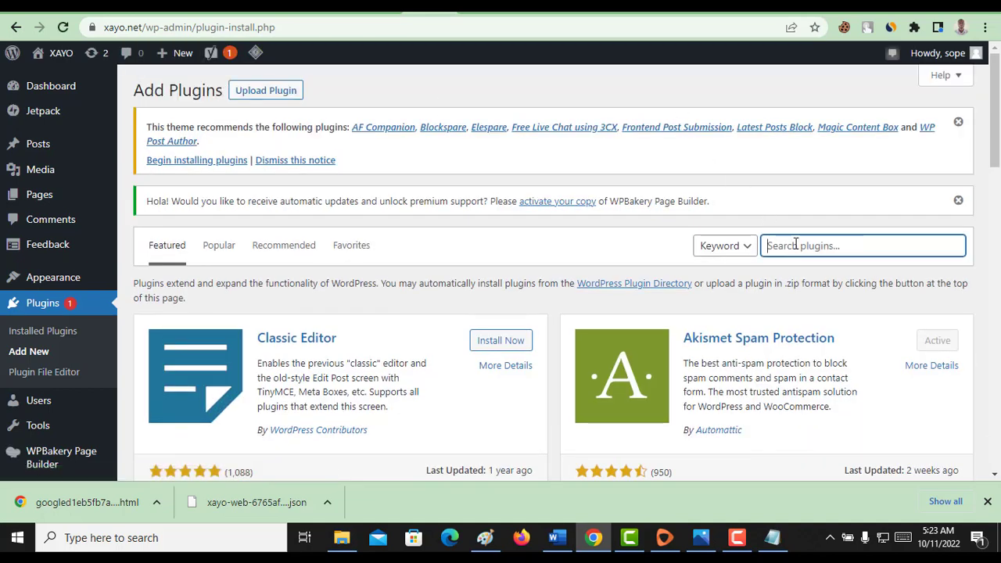
{"action": "type", "text": "instant"}
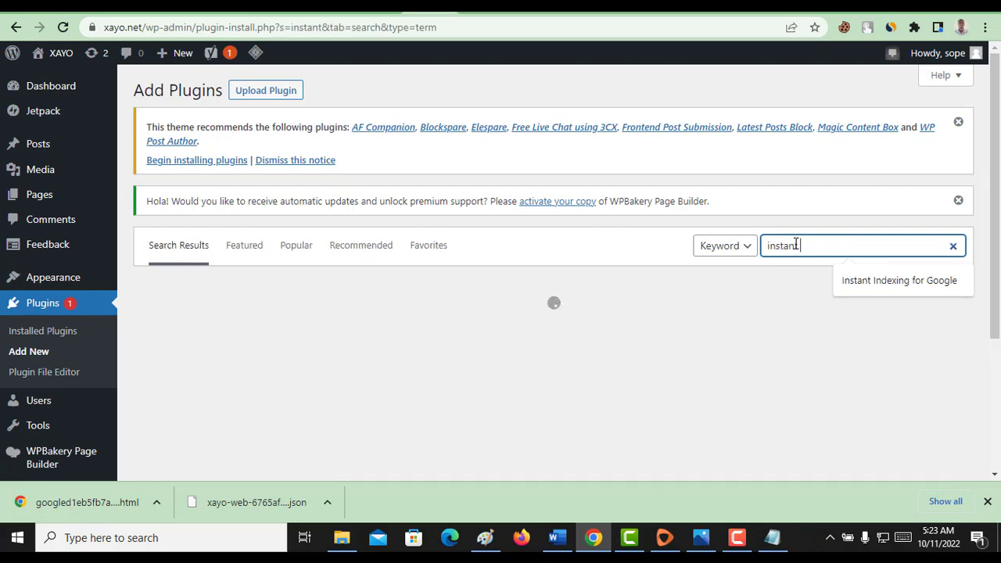
{"action": "type", "text": "index"}
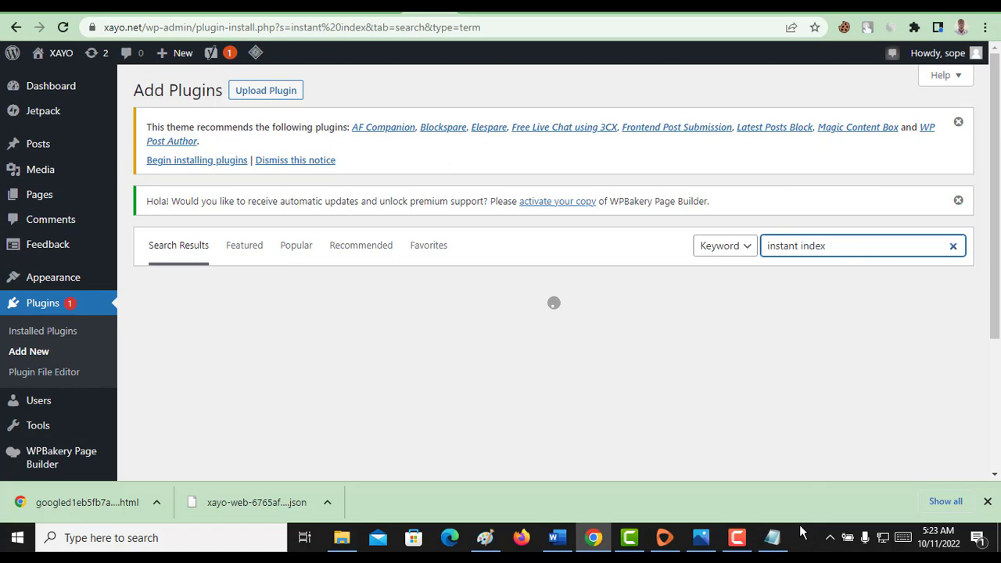
{"action": "left_click", "coordinate": [738, 538]}
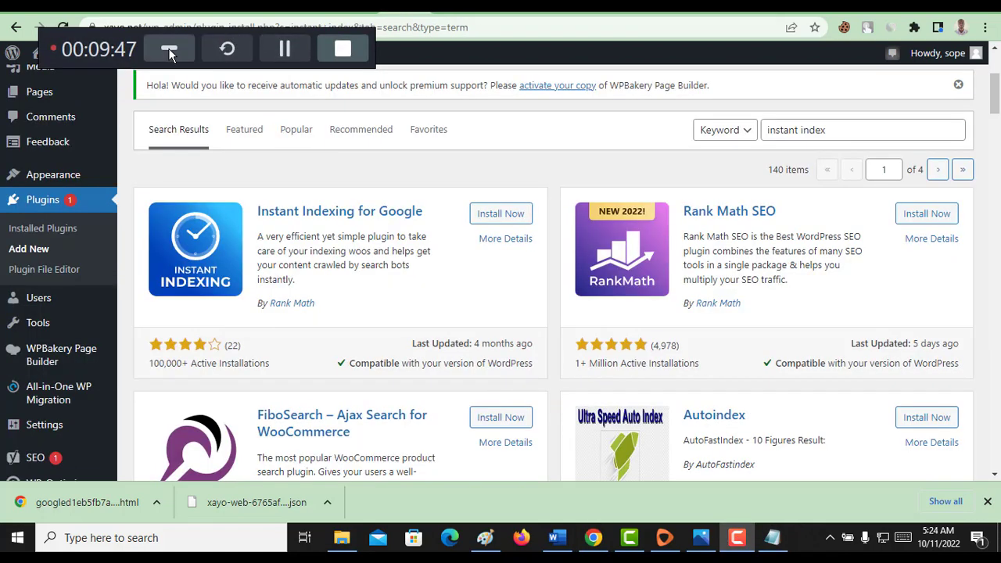
{"action": "left_click", "coordinate": [168, 48]}
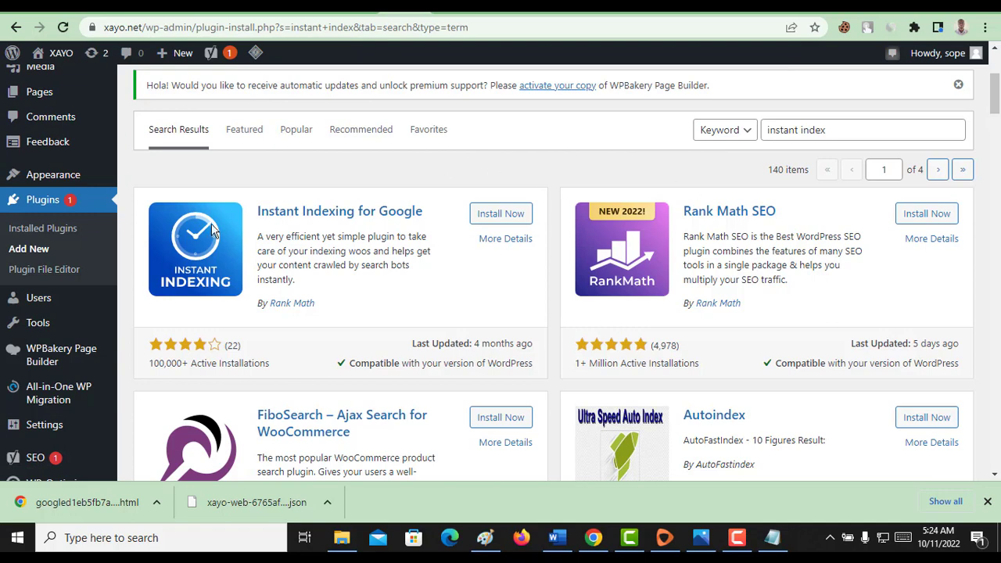
{"action": "left_click", "coordinate": [483, 213]}
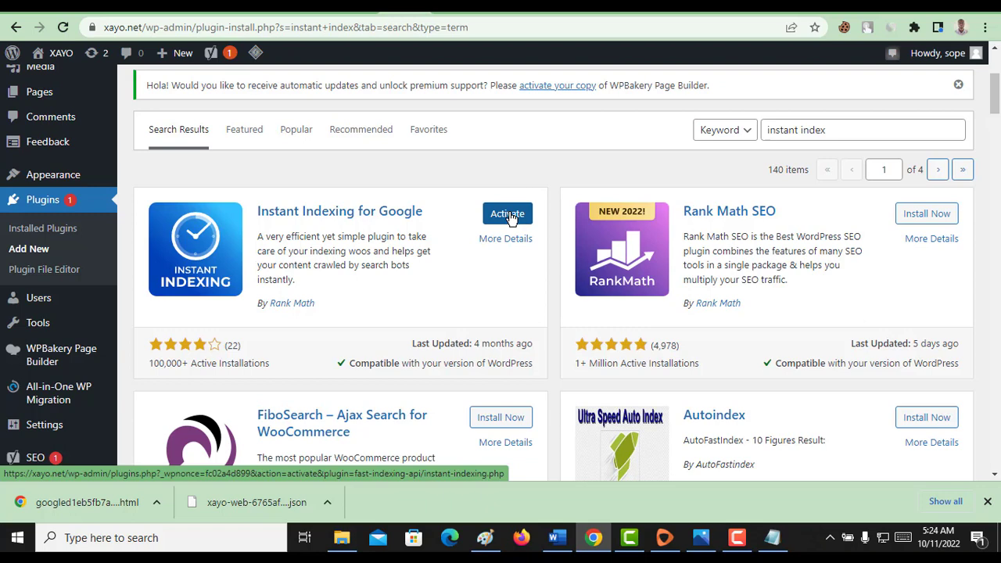
{"action": "left_click", "coordinate": [507, 215]}
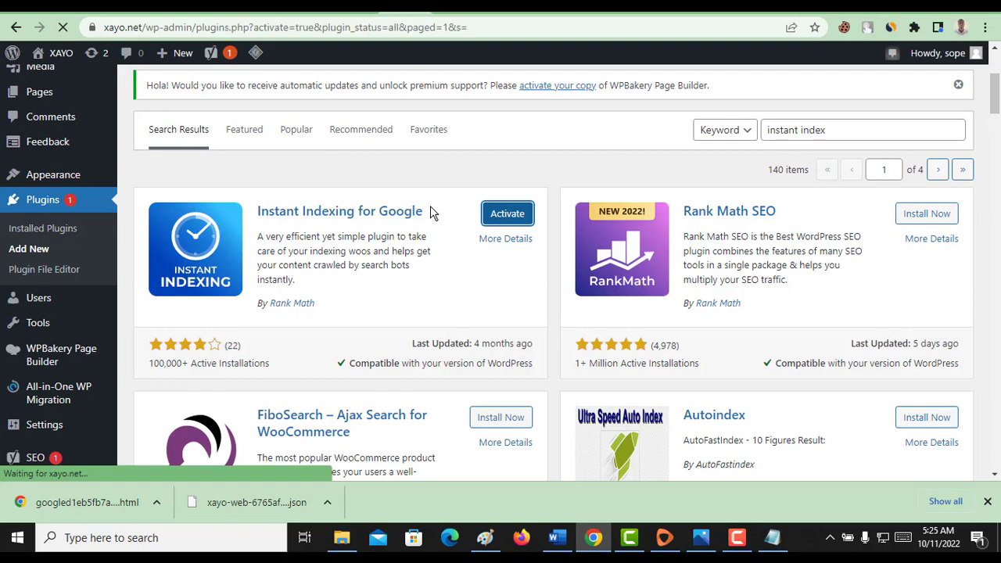
Open Instant Indexing's Google API Settings and delete the existing JSON key.
{"action": "scroll", "coordinate": [185, 250], "scroll_direction": "down", "scroll_amount": 7}
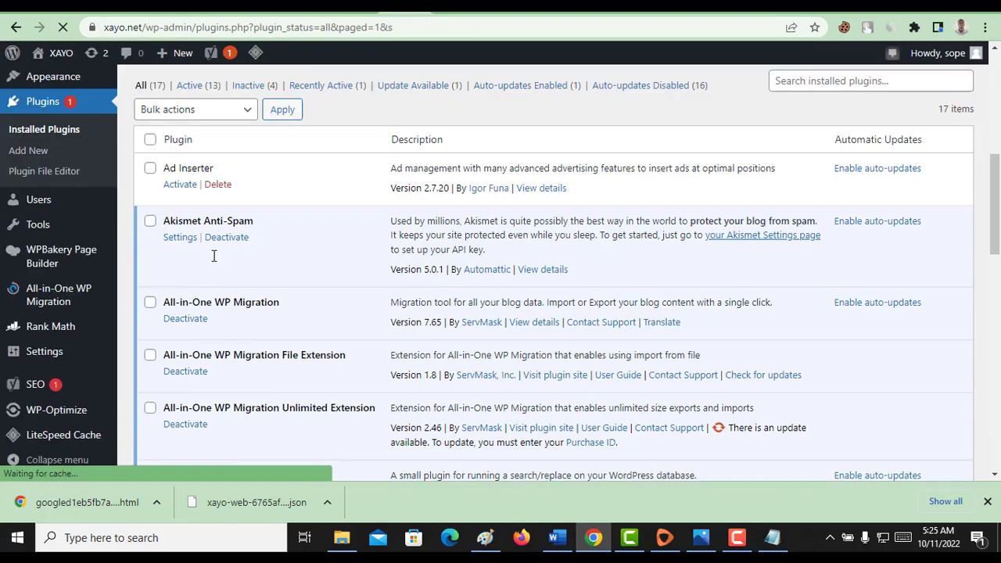
{"action": "scroll", "coordinate": [214, 255], "scroll_direction": "down", "scroll_amount": 3}
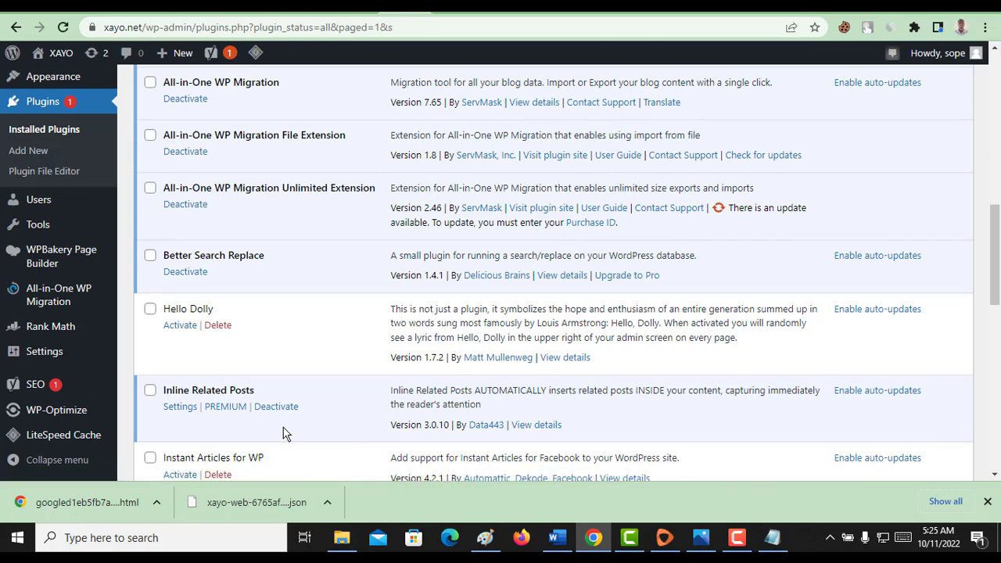
{"action": "scroll", "coordinate": [283, 438], "scroll_direction": "down", "scroll_amount": 1}
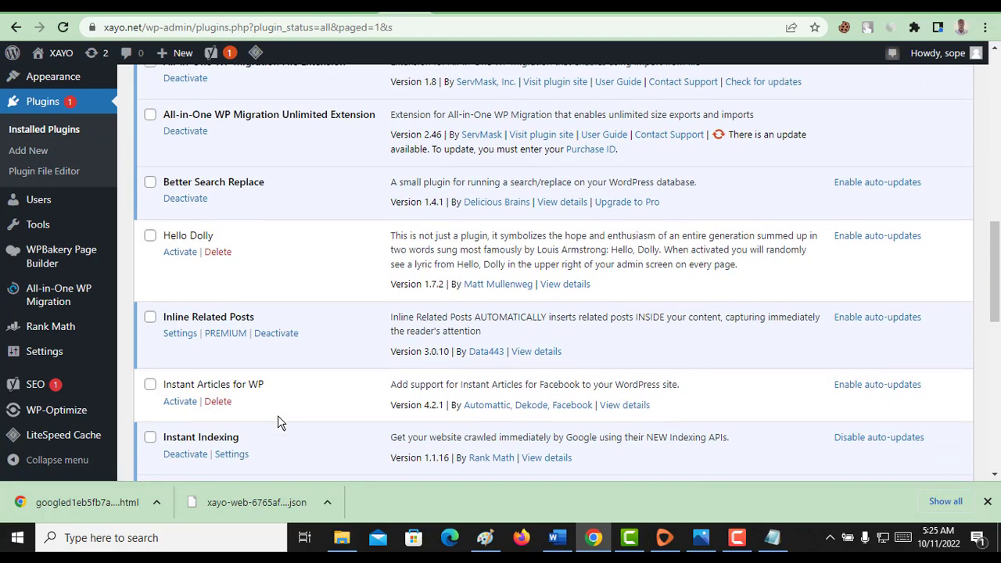
{"action": "left_click", "coordinate": [247, 454]}
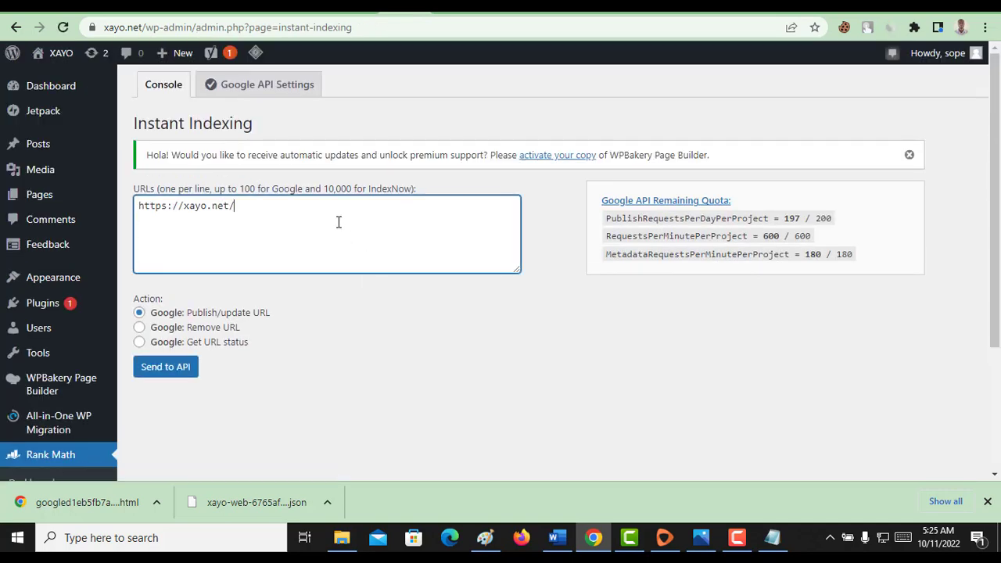
{"action": "left_click", "coordinate": [282, 90]}
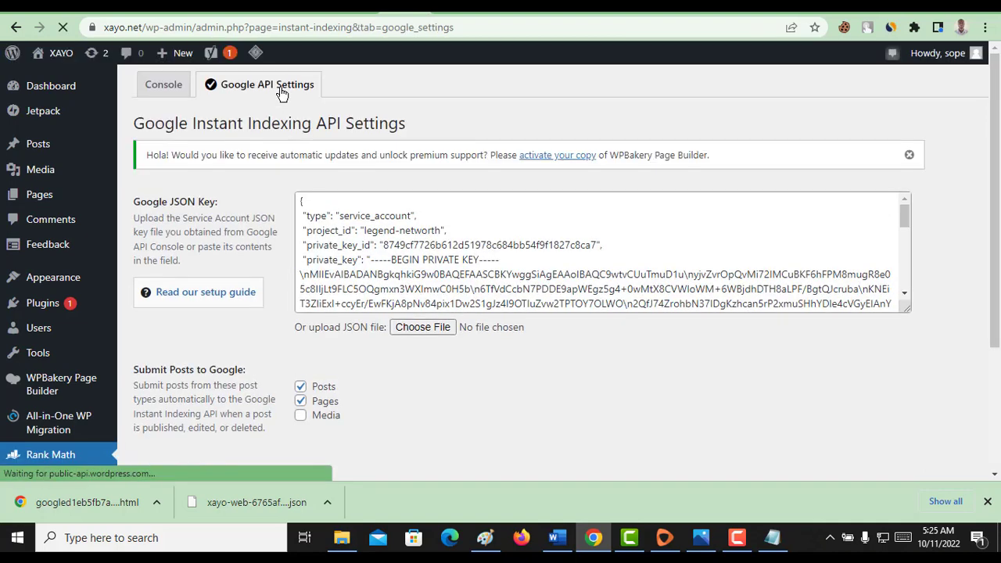
{"action": "left_click", "coordinate": [377, 237]}
{"action": "key", "text": "ctrl+a"}
{"action": "key", "text": "BackSpace"}
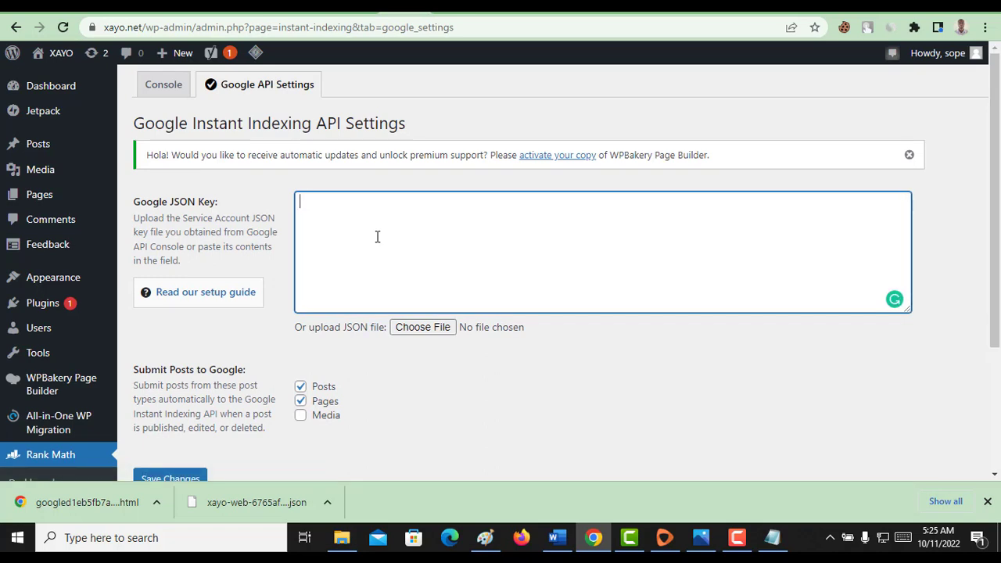
Load the xayo-web-6765af4b0111.json key file into the JSON key field.
{"action": "left_click", "coordinate": [427, 335]}
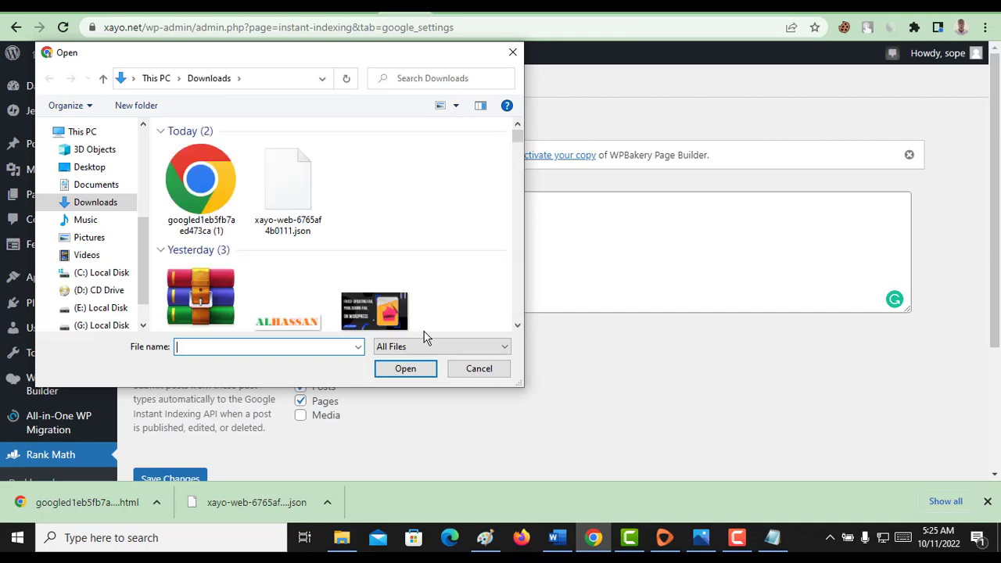
{"action": "left_click", "coordinate": [280, 193]}
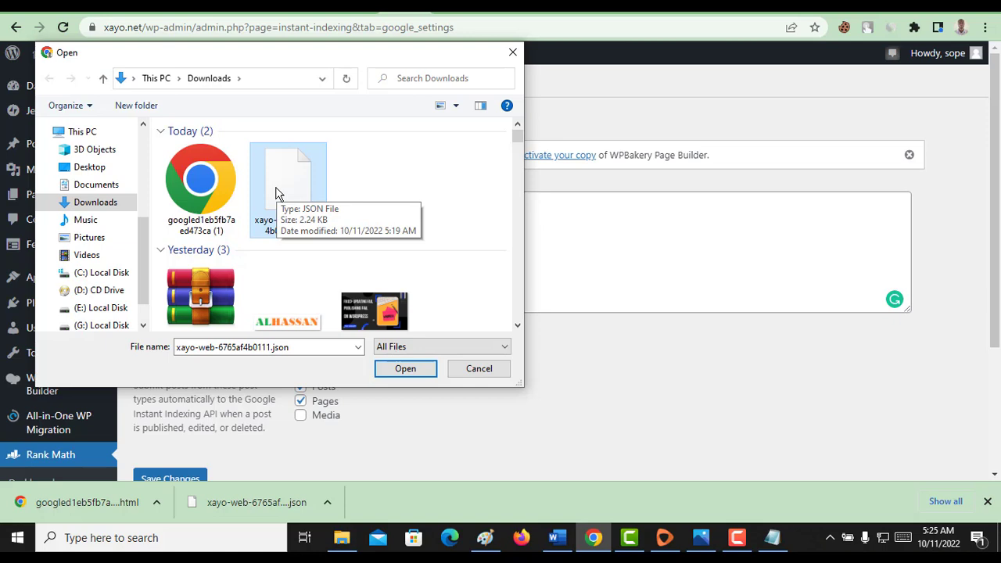
{"action": "double_click", "coordinate": [293, 196]}
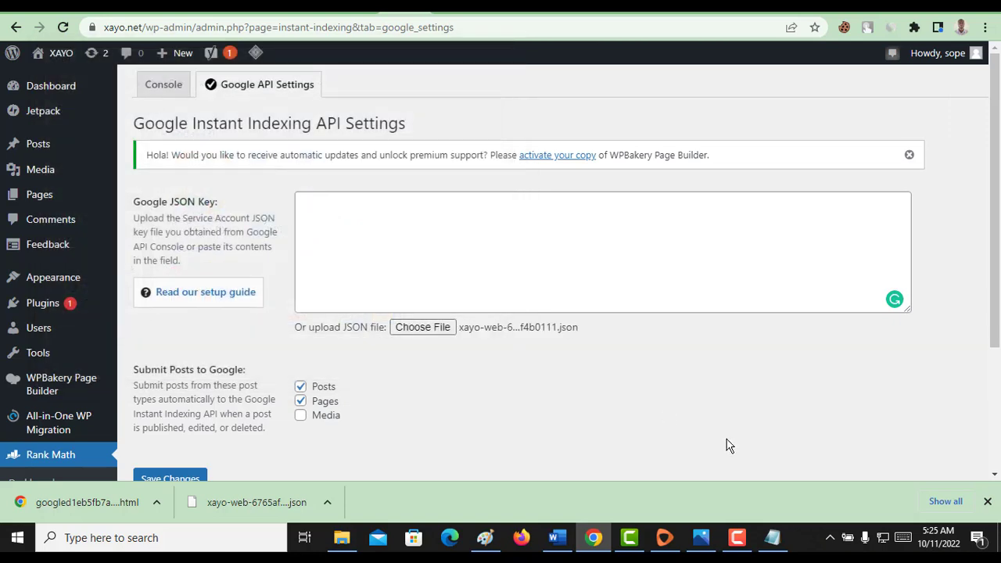
Enable Pages and Media submission alongside Posts and save the settings.
{"action": "left_click", "coordinate": [301, 400]}
{"action": "scroll", "coordinate": [236, 424], "scroll_direction": "down", "scroll_amount": 1}
{"action": "scroll", "coordinate": [237, 423], "scroll_direction": "down", "scroll_amount": 2}
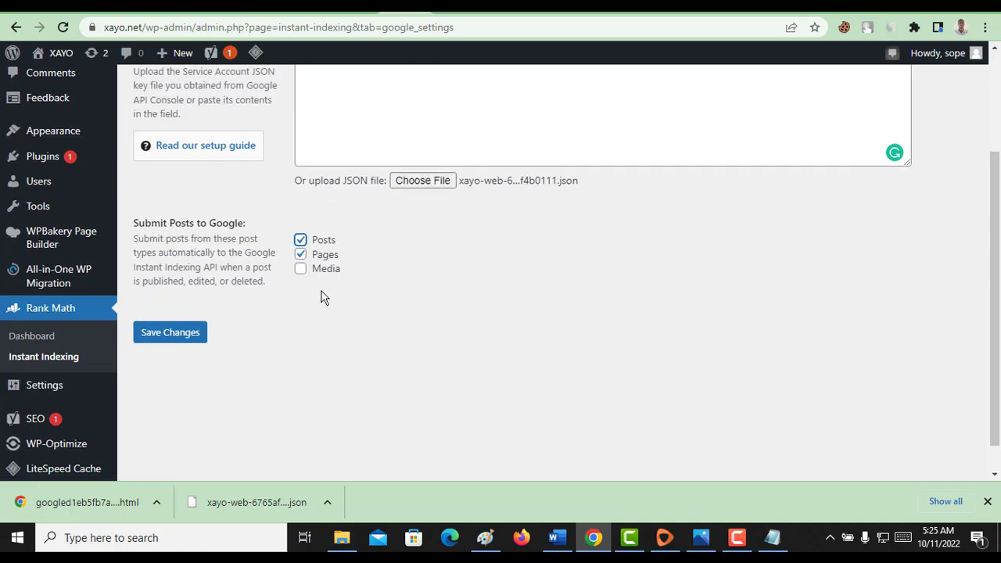
{"action": "left_click", "coordinate": [300, 269]}
{"action": "left_click", "coordinate": [191, 335]}
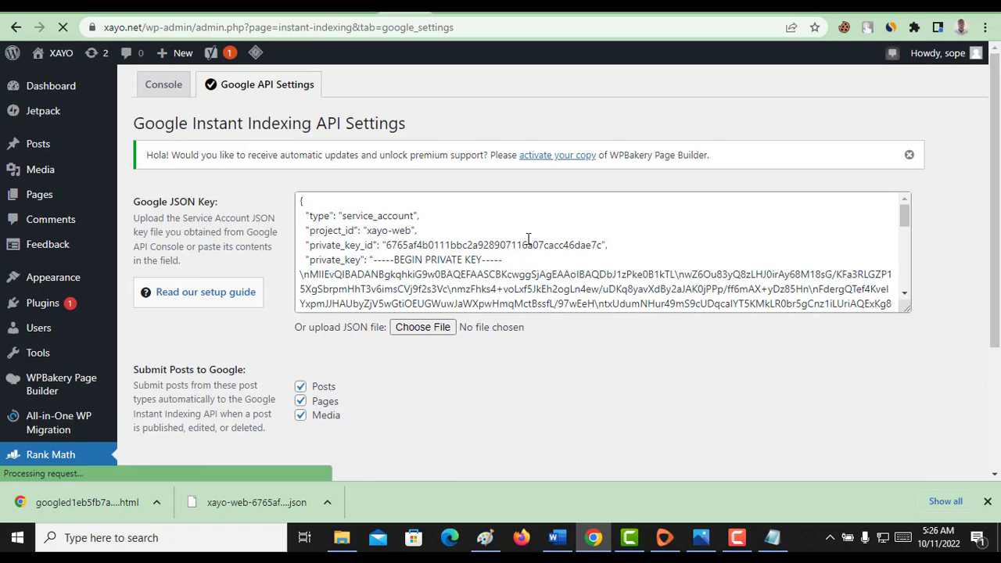
{"action": "scroll", "coordinate": [391, 235], "scroll_direction": "down", "scroll_amount": 3}
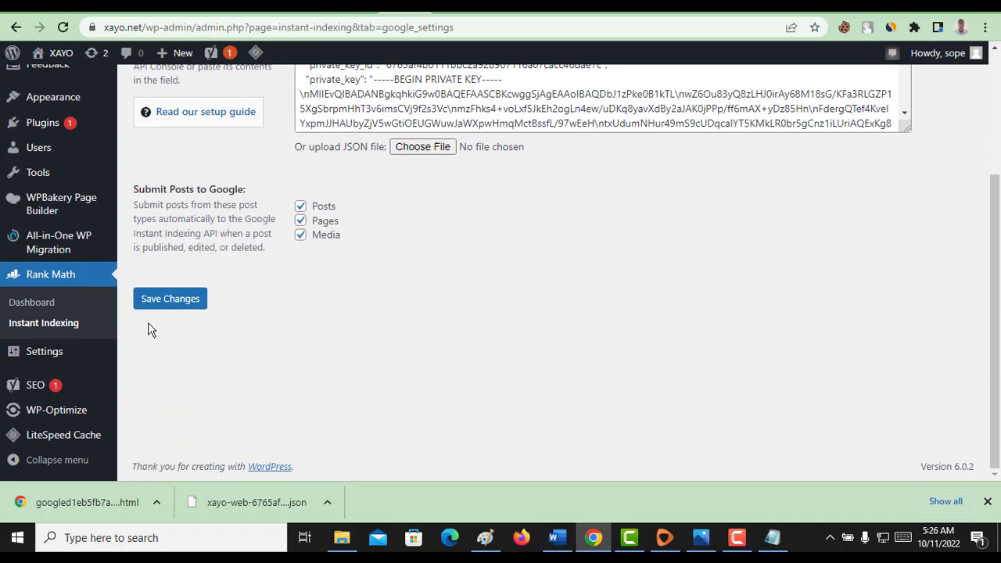
{"action": "scroll", "coordinate": [250, 331], "scroll_direction": "up", "scroll_amount": 5}
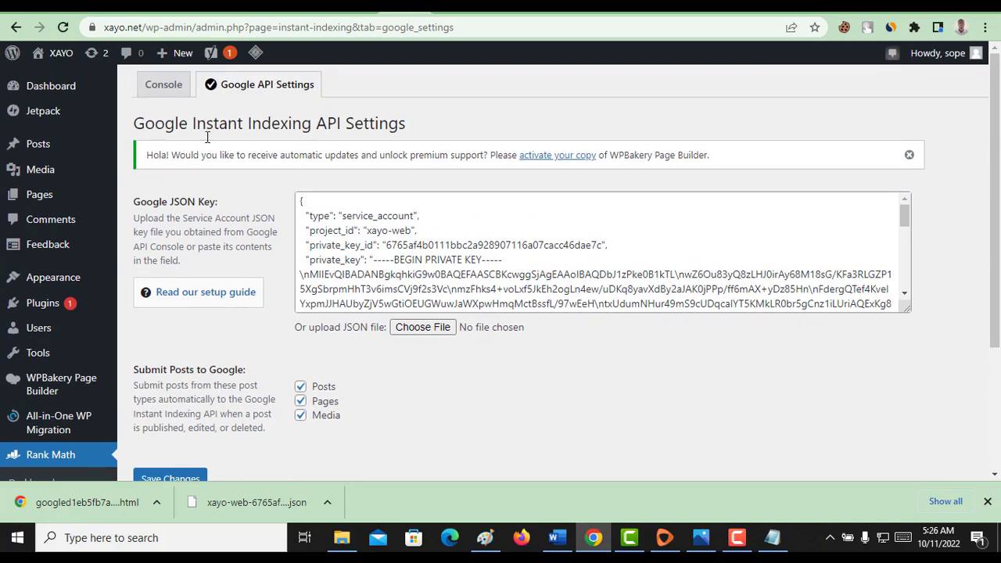
{"action": "left_click", "coordinate": [157, 84]}
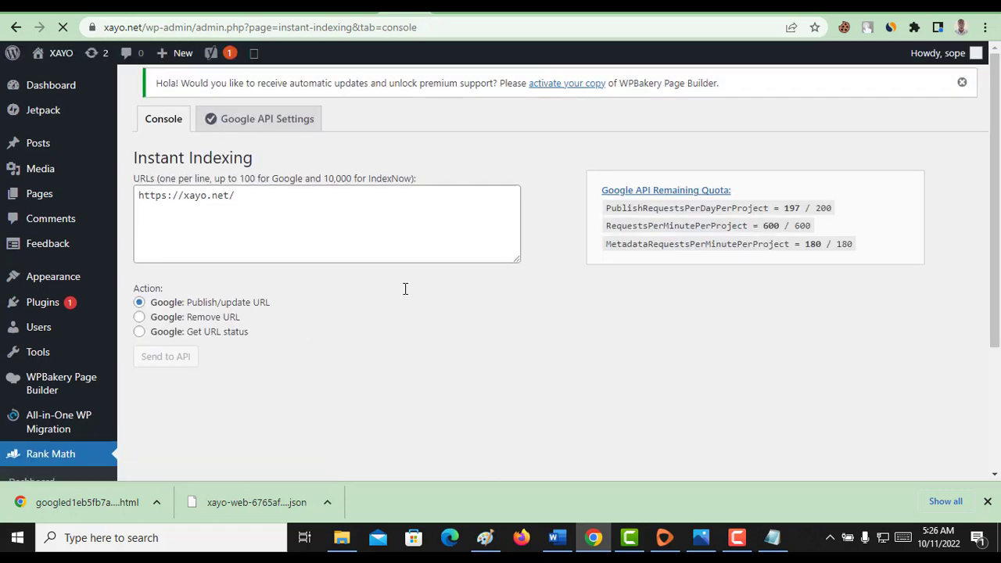
{"action": "scroll", "coordinate": [405, 286], "scroll_direction": "down", "scroll_amount": 3}
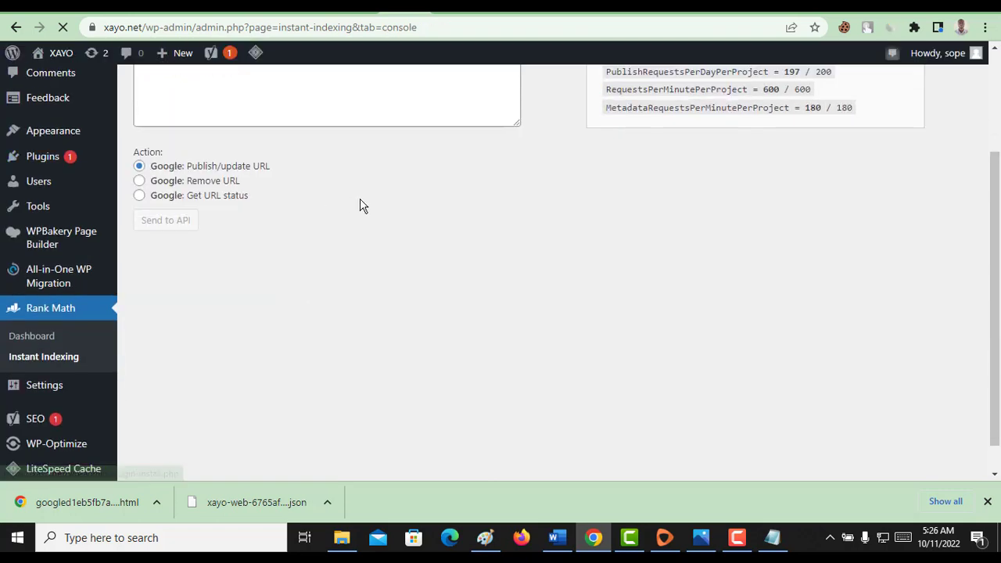
{"action": "left_click", "coordinate": [179, 227]}
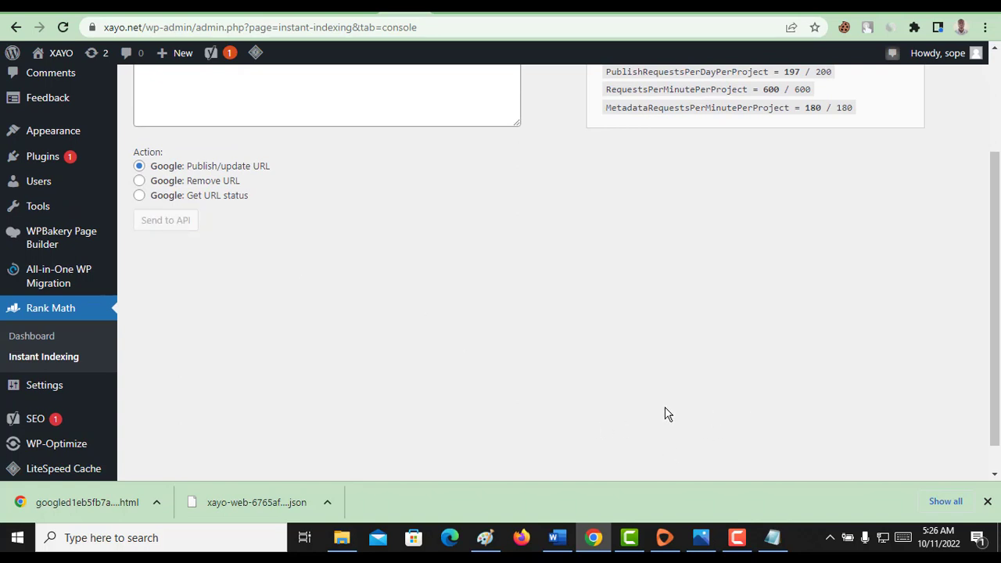
{"action": "double_click", "coordinate": [529, 312]}
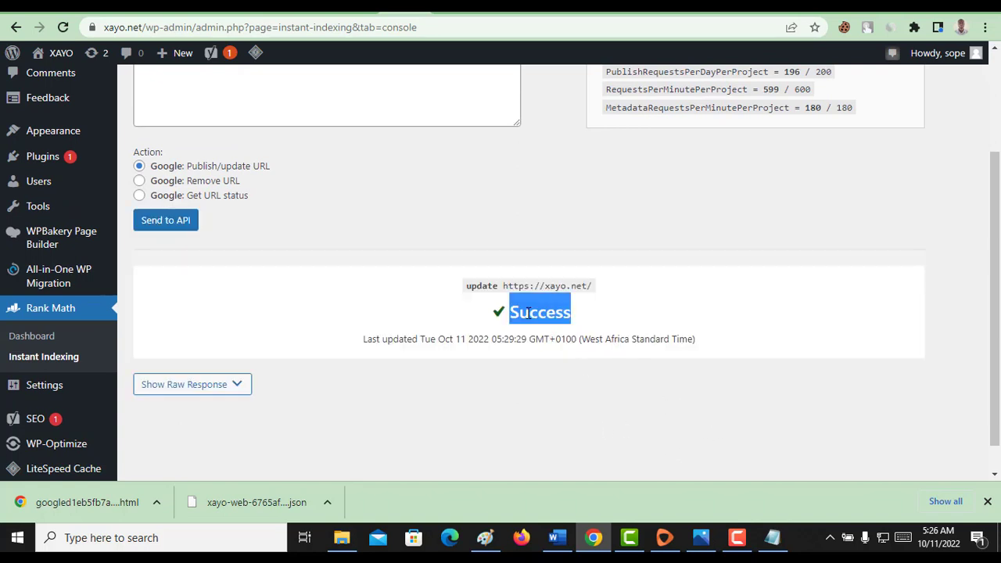
{"action": "left_click", "coordinate": [529, 313]}
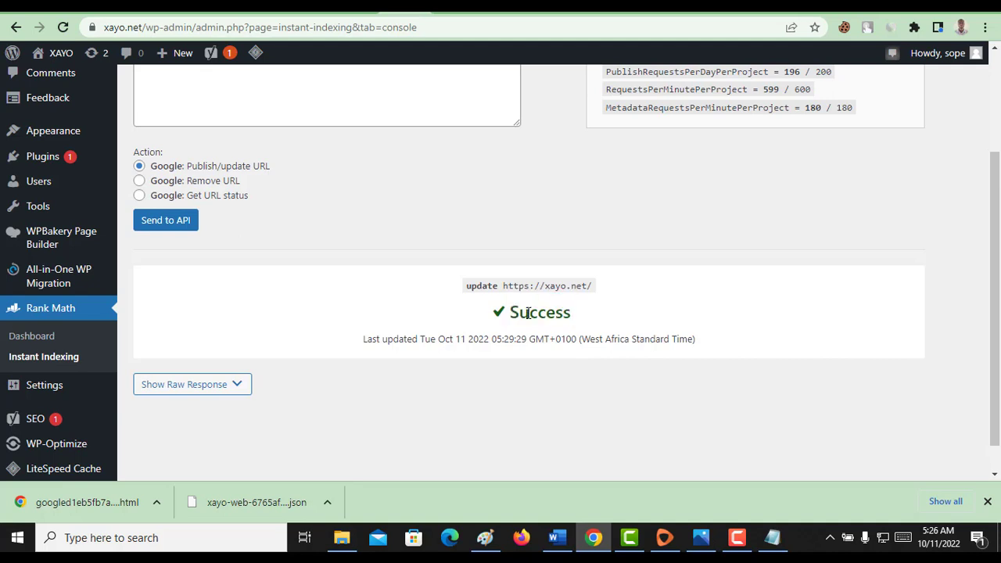
{"action": "scroll", "coordinate": [529, 313], "scroll_direction": "up", "scroll_amount": 2}
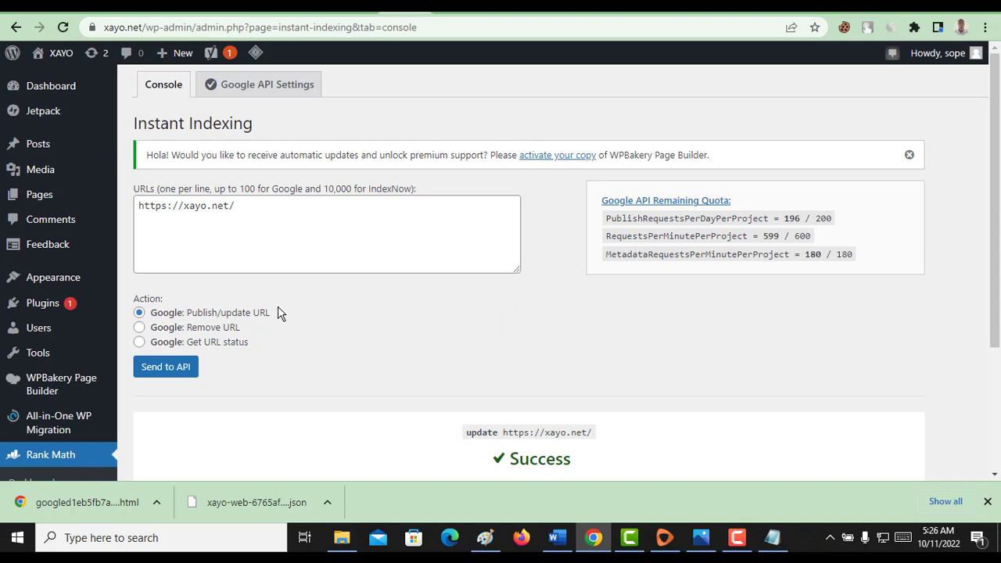
{"action": "left_click", "coordinate": [47, 151]}
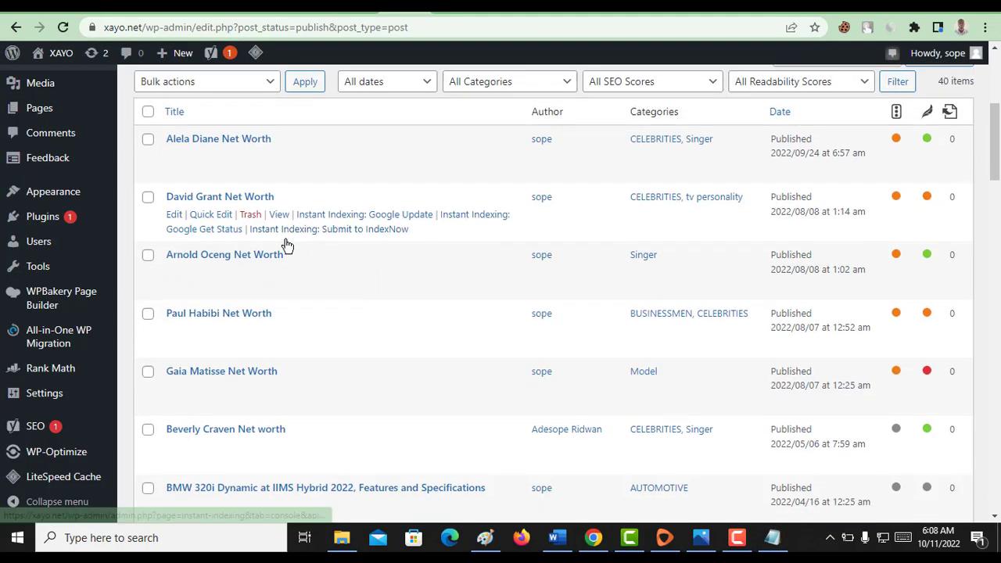
Submit the alela-diane-net-worth post URL to Google as an update, getting Success with quota at 194/200.
{"action": "scroll", "coordinate": [286, 244], "scroll_direction": "down", "scroll_amount": 1}
{"action": "scroll", "coordinate": [266, 254], "scroll_direction": "up", "scroll_amount": 1}
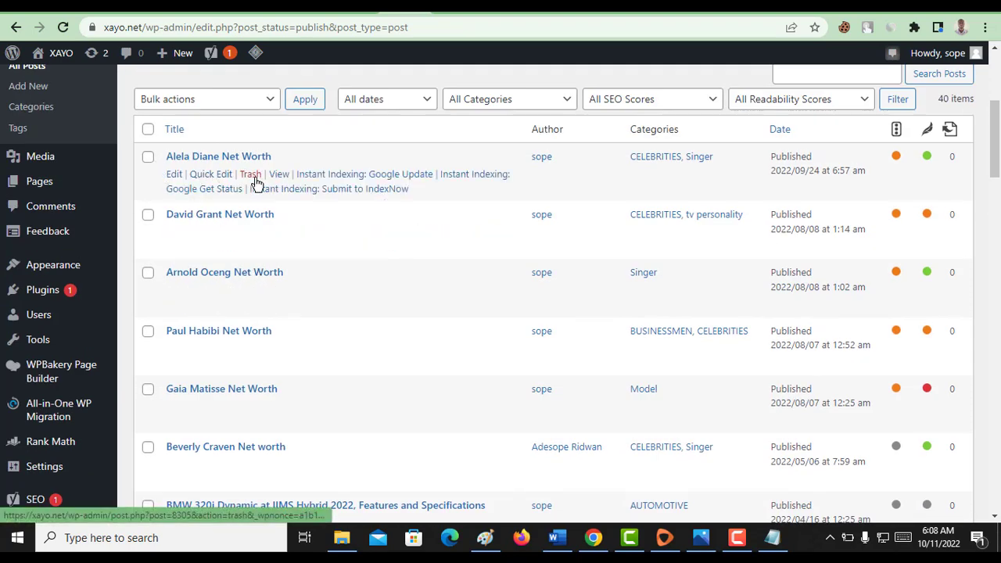
{"action": "right_click", "coordinate": [319, 179]}
{"action": "left_click", "coordinate": [344, 191]}
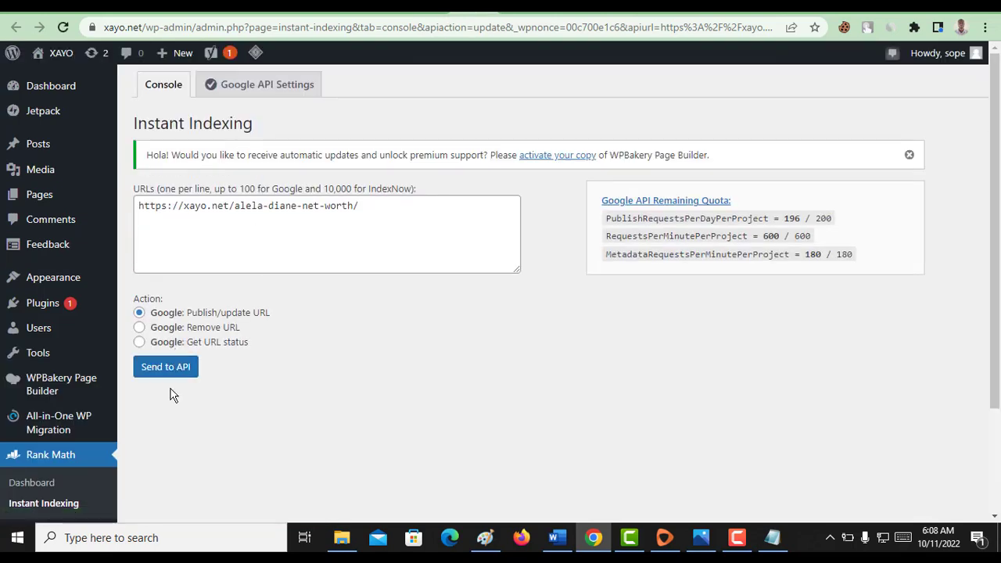
{"action": "left_click", "coordinate": [179, 374]}
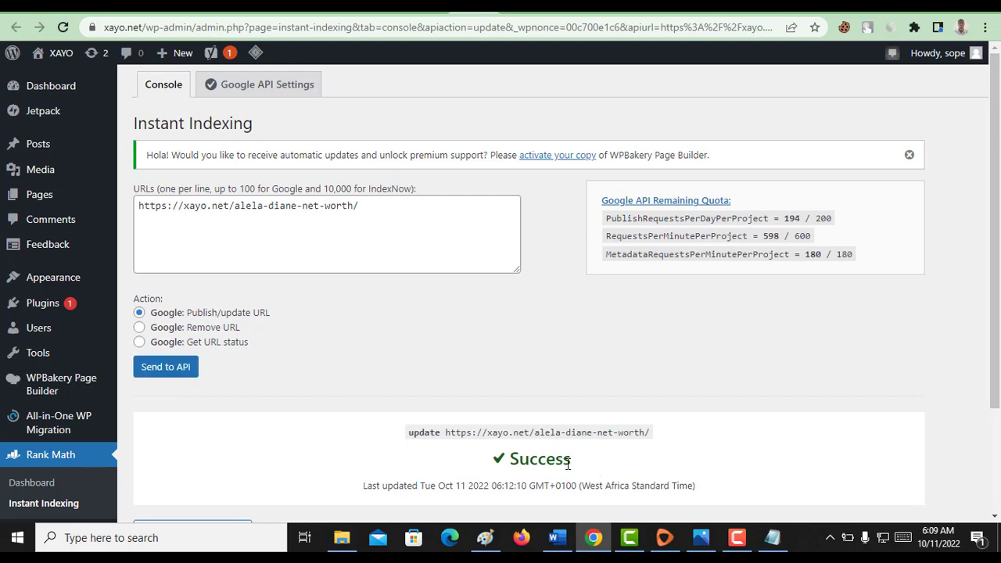
In the published posts list, tick the top six posts, the taekwondo history post and two near the end.
{"action": "left_click", "coordinate": [401, 11]}
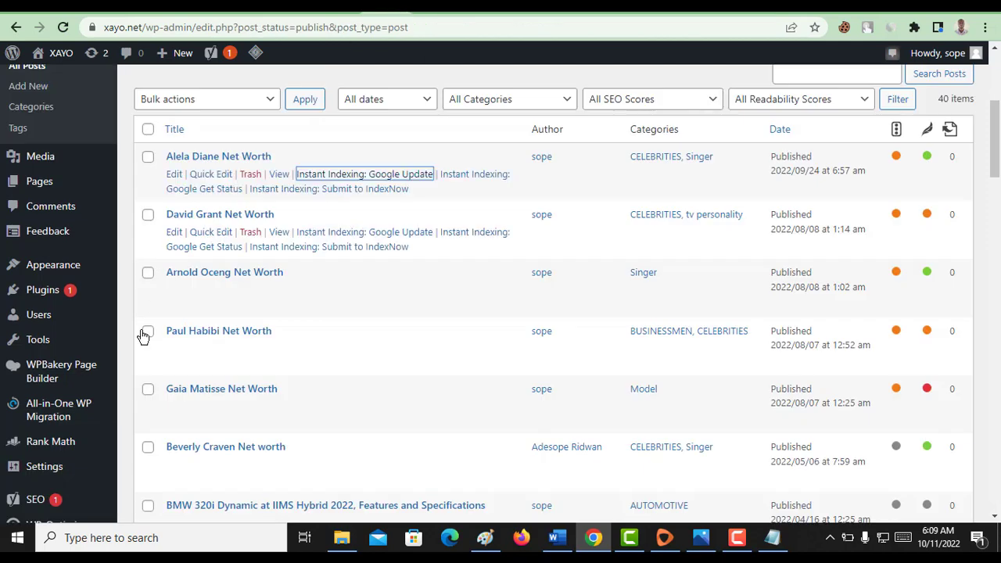
{"action": "left_click", "coordinate": [148, 157]}
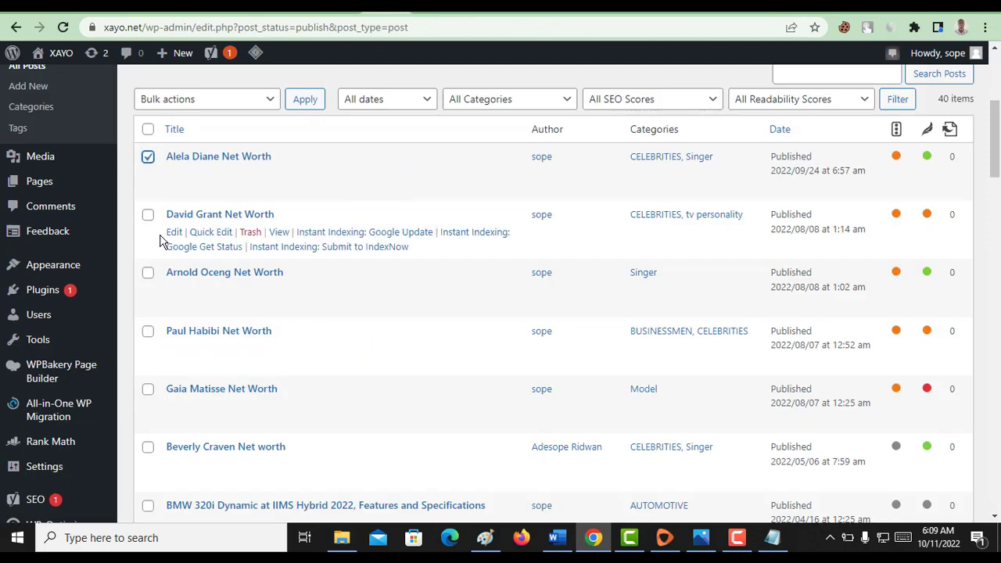
{"action": "left_click", "coordinate": [148, 215]}
{"action": "left_click", "coordinate": [148, 272]}
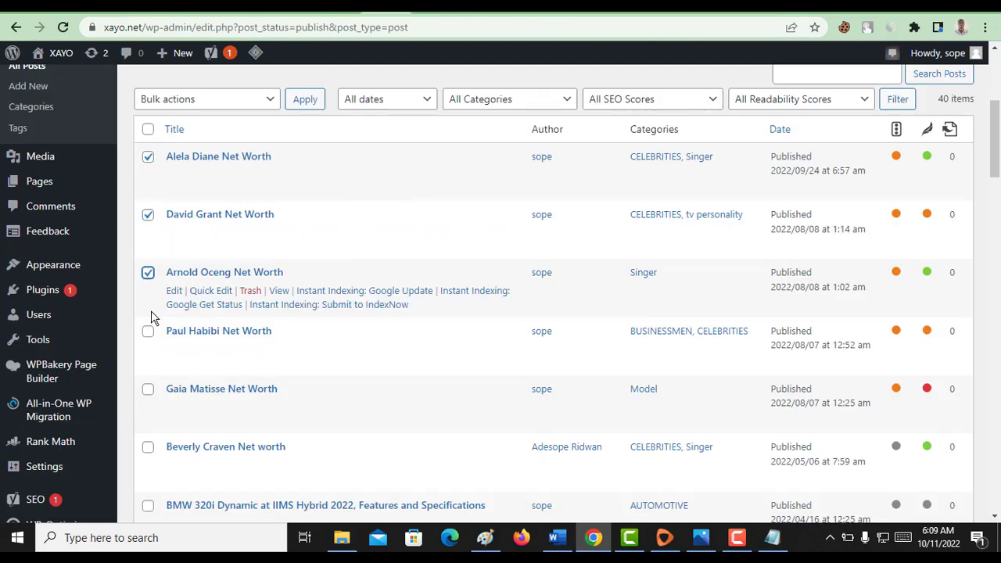
{"action": "left_click", "coordinate": [149, 331]}
{"action": "scroll", "coordinate": [153, 335], "scroll_direction": "down", "scroll_amount": 1}
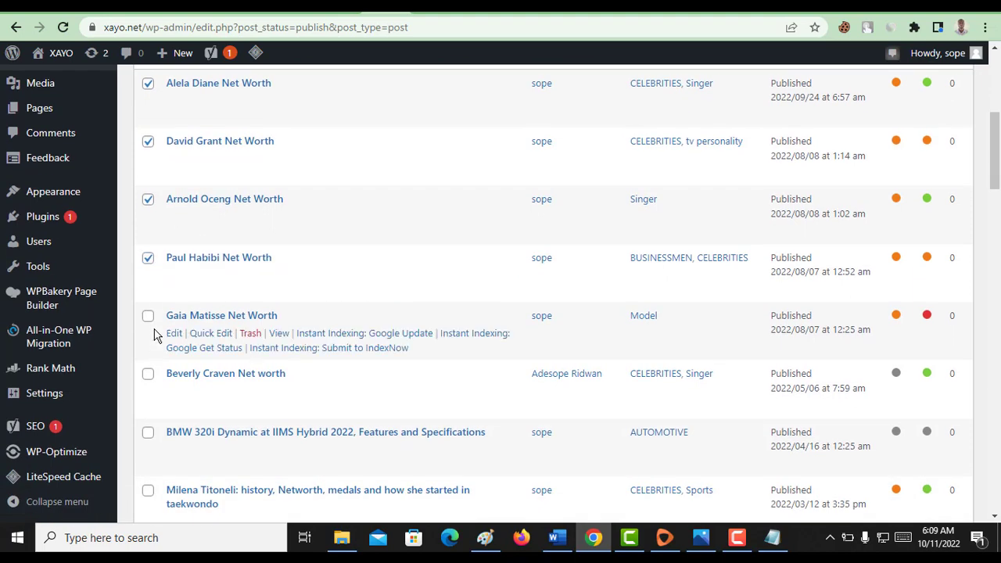
{"action": "left_click", "coordinate": [148, 316]}
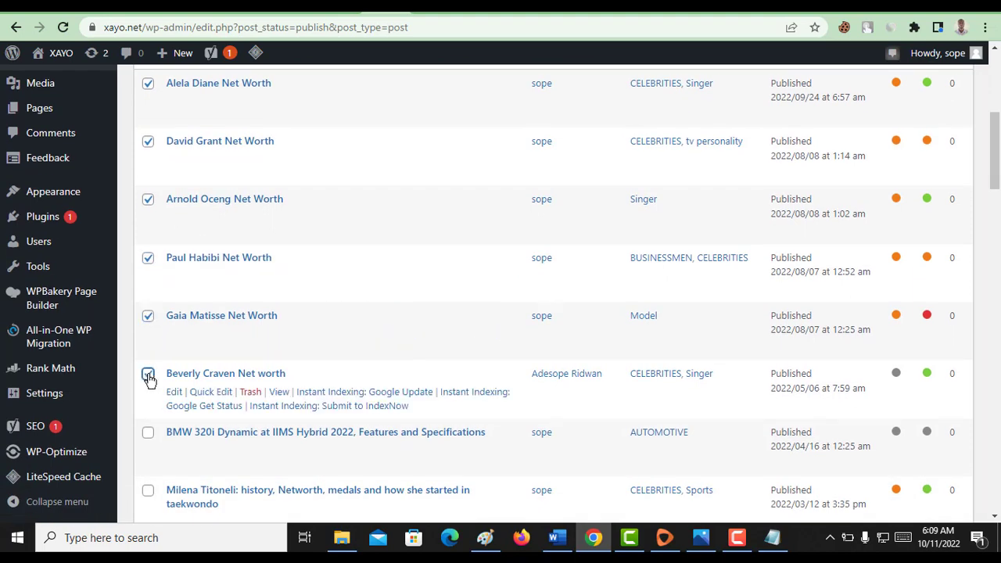
{"action": "left_click", "coordinate": [148, 375]}
{"action": "scroll", "coordinate": [148, 380], "scroll_direction": "down", "scroll_amount": 2}
{"action": "left_click", "coordinate": [148, 344]}
{"action": "scroll", "coordinate": [151, 356], "scroll_direction": "down", "scroll_amount": 1}
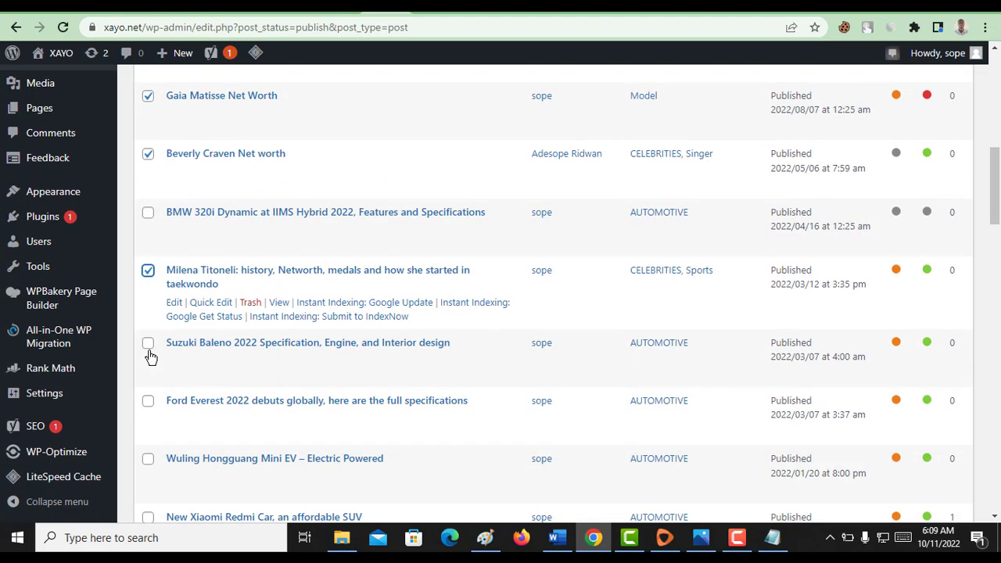
{"action": "scroll", "coordinate": [151, 357], "scroll_direction": "down", "scroll_amount": 3}
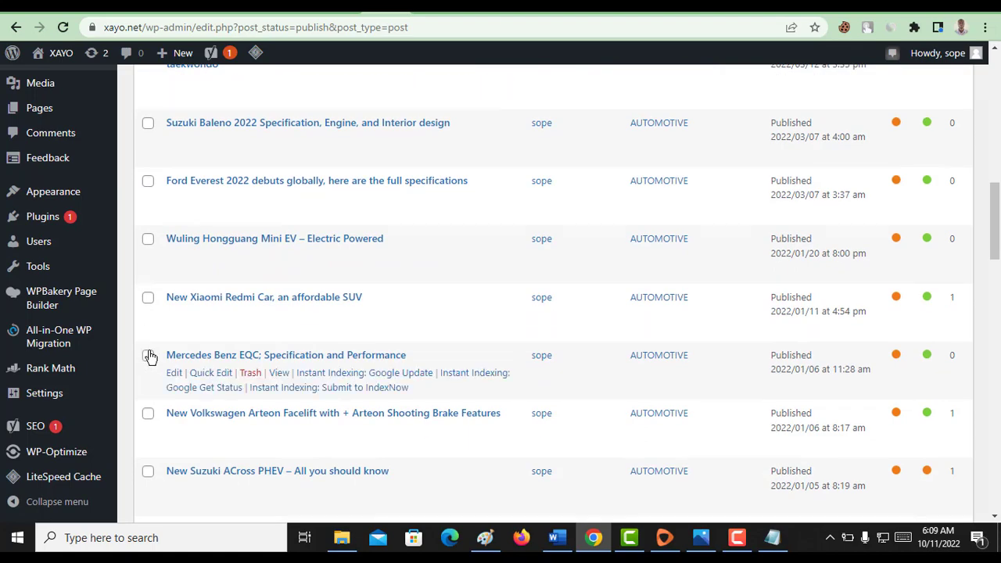
{"action": "scroll", "coordinate": [151, 357], "scroll_direction": "down", "scroll_amount": 15}
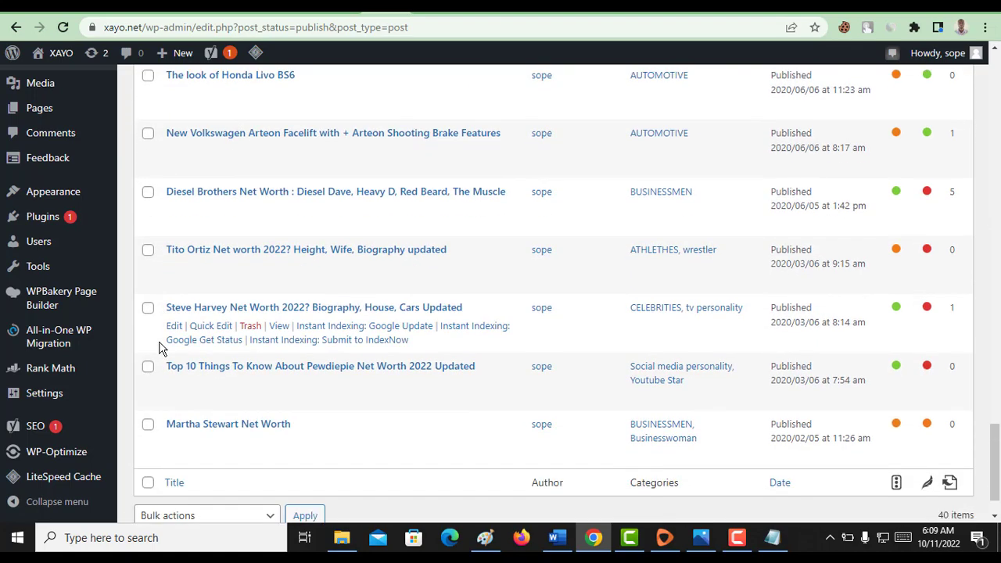
{"action": "scroll", "coordinate": [159, 348], "scroll_direction": "down", "scroll_amount": 1}
{"action": "left_click", "coordinate": [147, 368]}
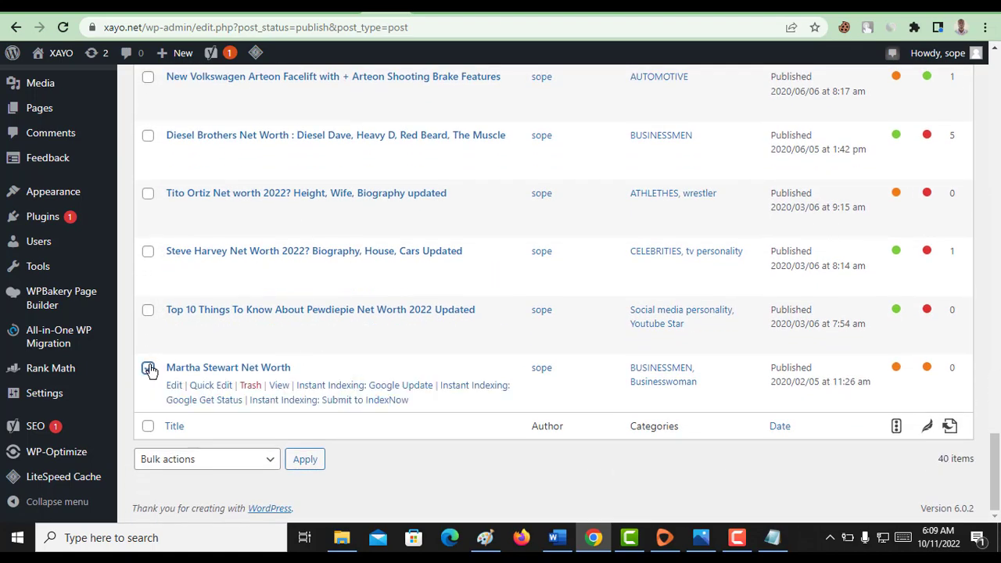
{"action": "left_click", "coordinate": [148, 251]}
{"action": "scroll", "coordinate": [151, 259], "scroll_direction": "up", "scroll_amount": 15}
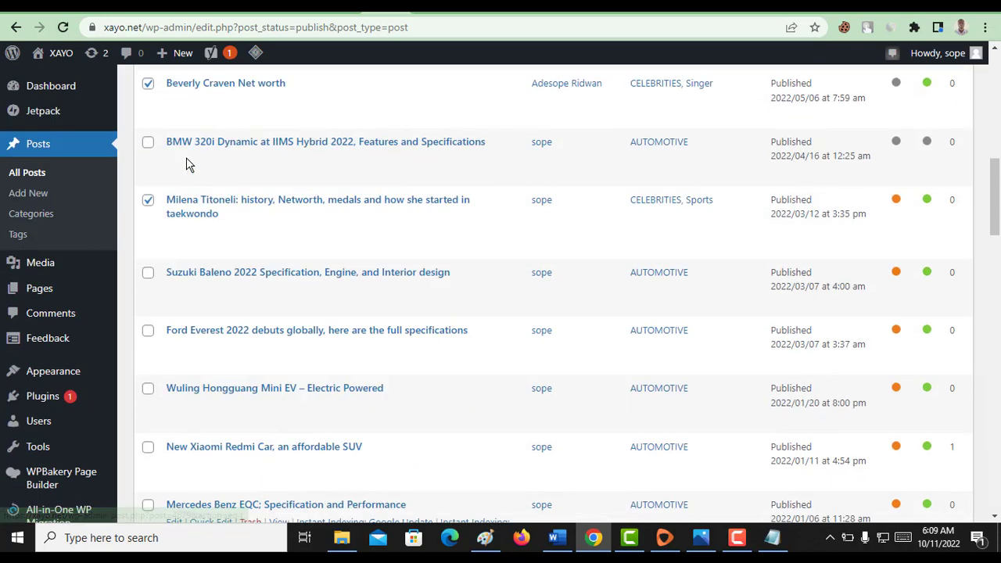
{"action": "scroll", "coordinate": [186, 160], "scroll_direction": "up", "scroll_amount": 10}
Apply the 'Instant Indexing: Google Update' bulk action to the ticked posts.
{"action": "left_click", "coordinate": [232, 395]}
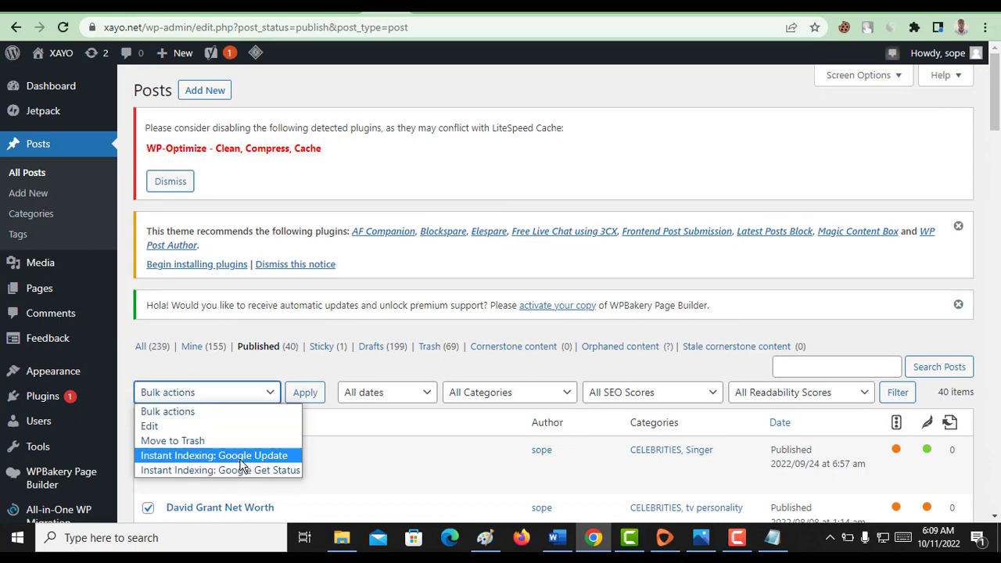
{"action": "left_click", "coordinate": [274, 461]}
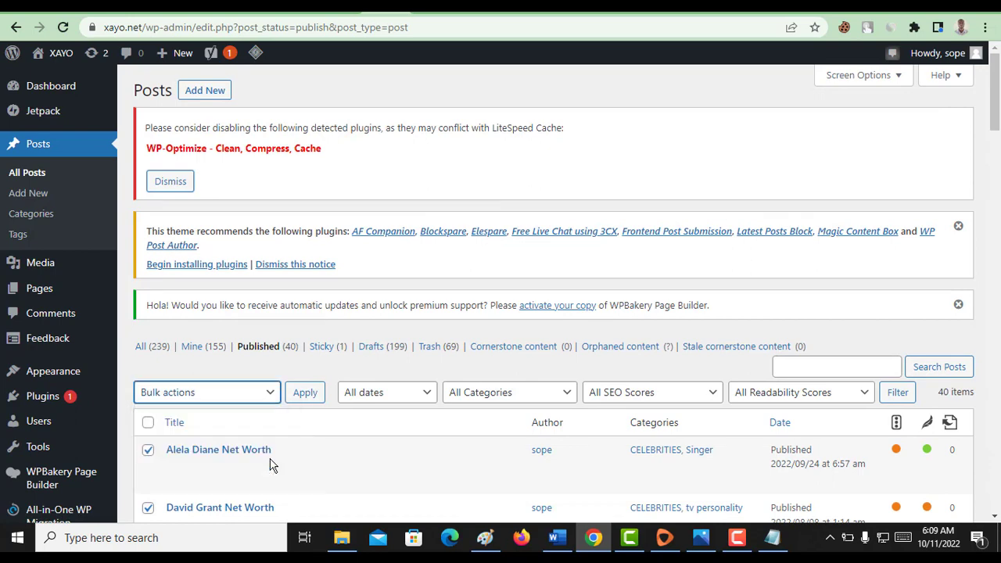
{"action": "left_click", "coordinate": [306, 394]}
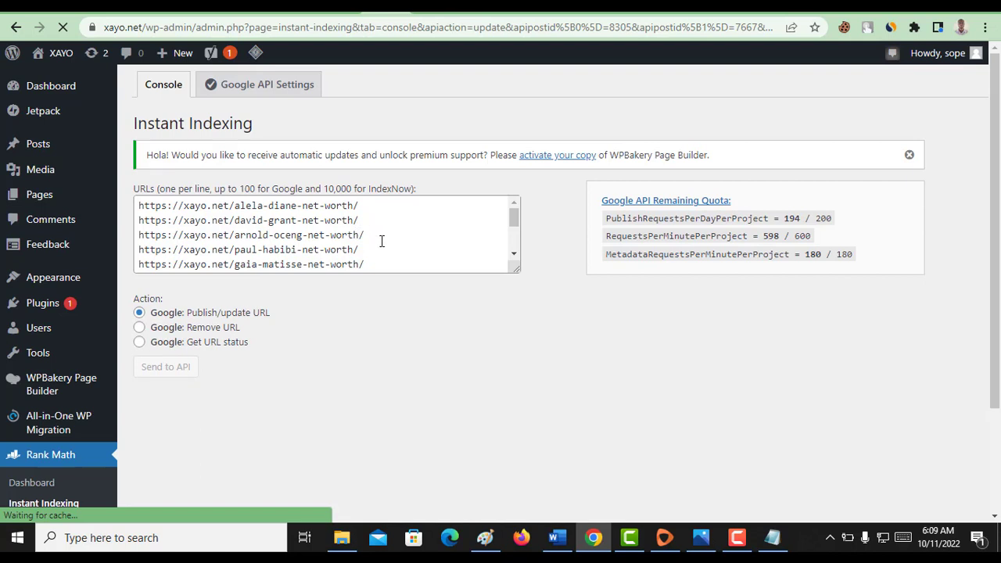
Send the batch of post URLs as Publish/update URL, getting Success with quota at 176/200.
{"action": "left_click", "coordinate": [188, 368]}
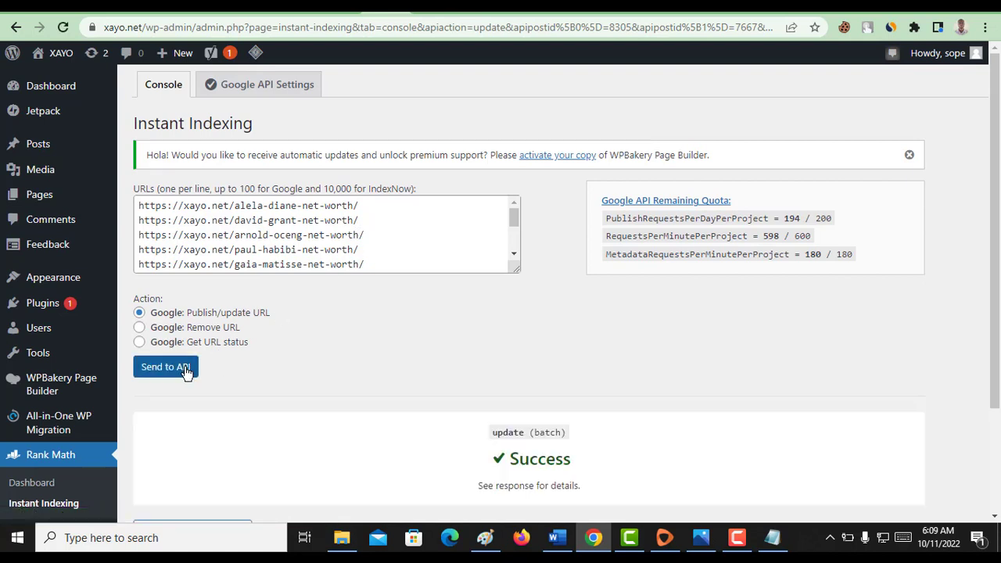
{"action": "left_click", "coordinate": [188, 368]}
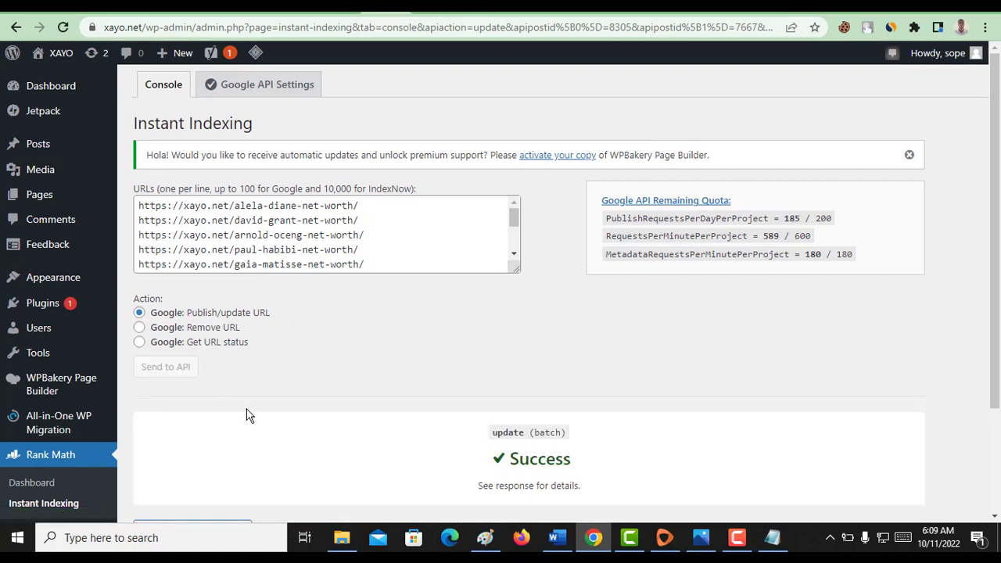
{"action": "left_click", "coordinate": [140, 329]}
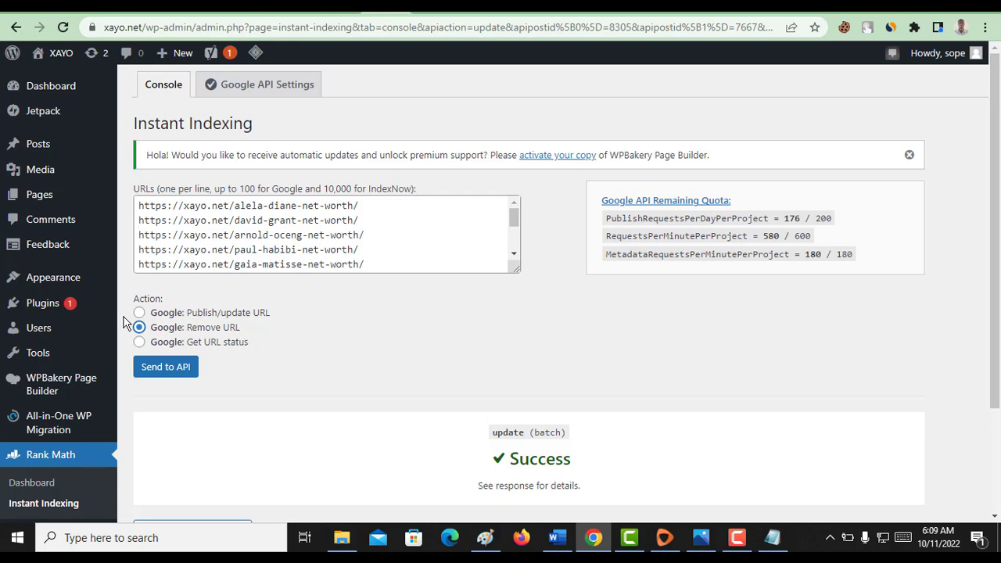
{"action": "left_click", "coordinate": [155, 316]}
{"action": "mouse_move", "coordinate": [16, 155]}
{"action": "left_click", "coordinate": [737, 538]}
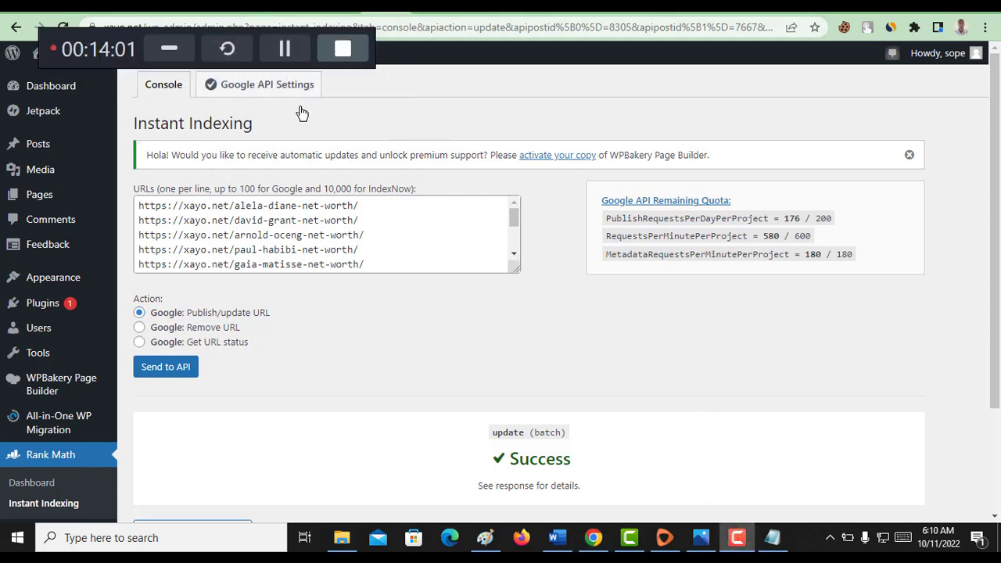